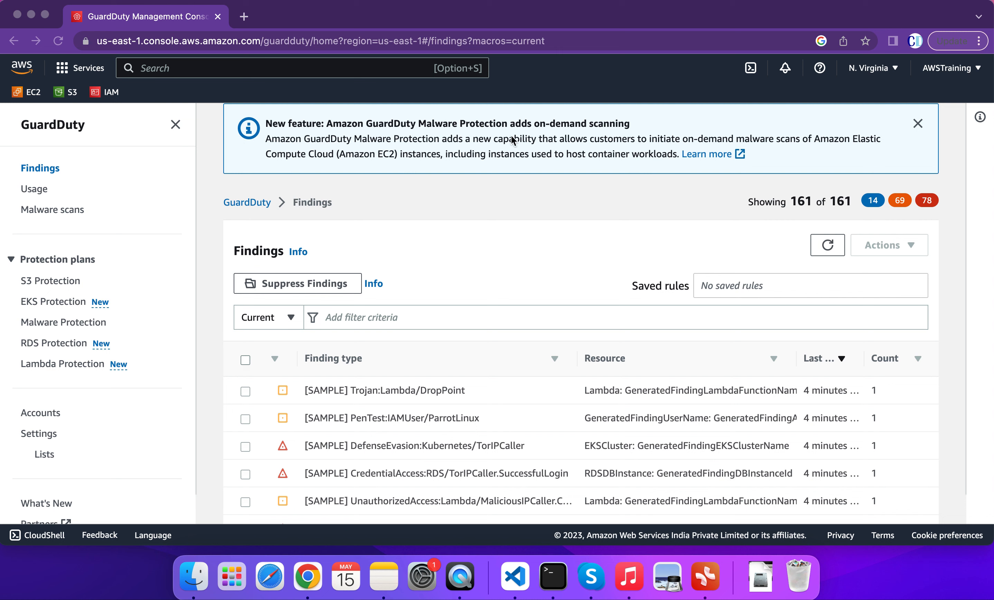
Step: Review the EKS Protection configuration options without saving, and check the S3 Protection status
{"action": "left_click", "coordinate": [88, 69]}
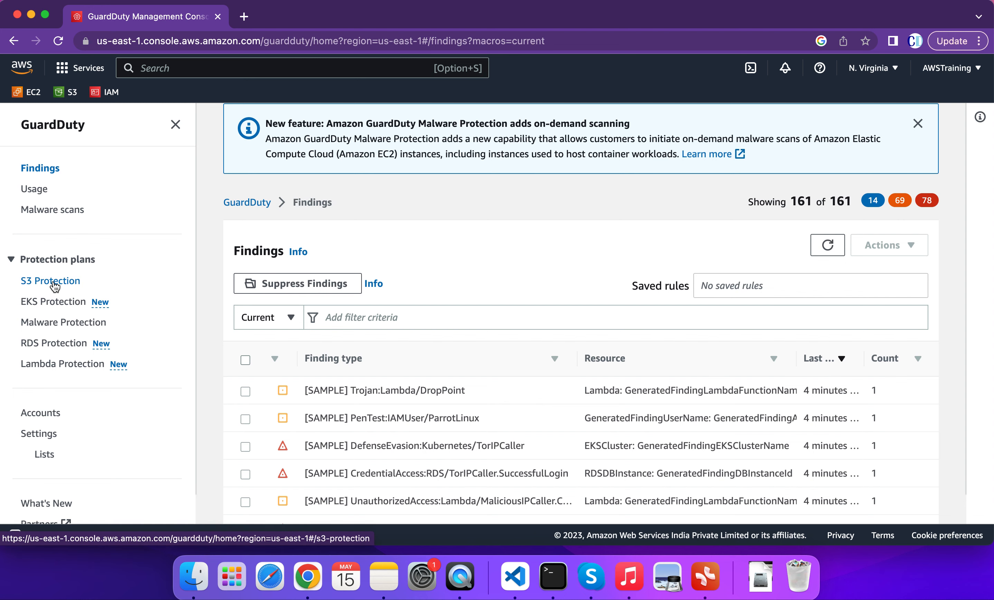
{"action": "left_click", "coordinate": [53, 303]}
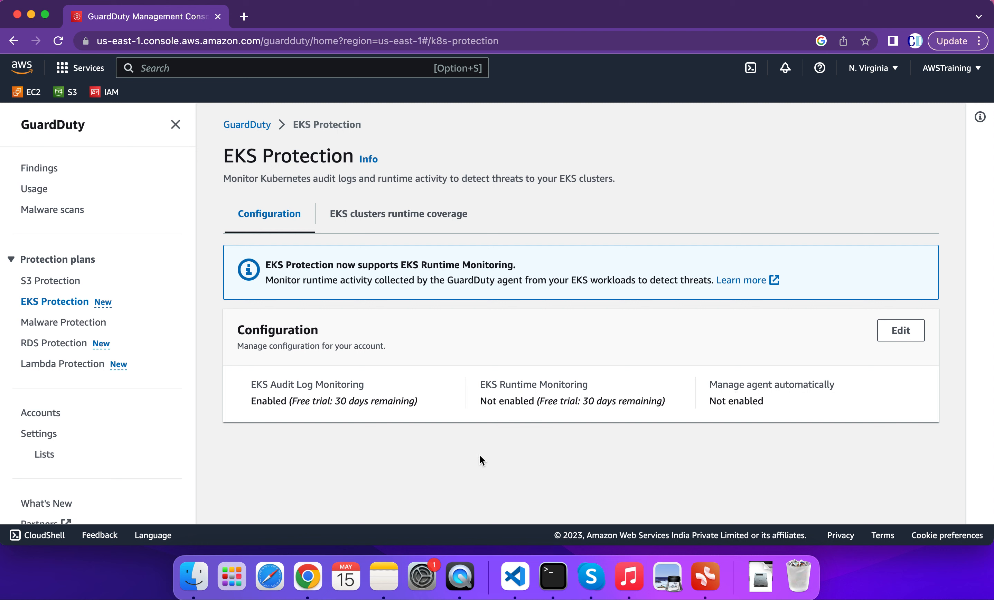
{"action": "left_click", "coordinate": [903, 339]}
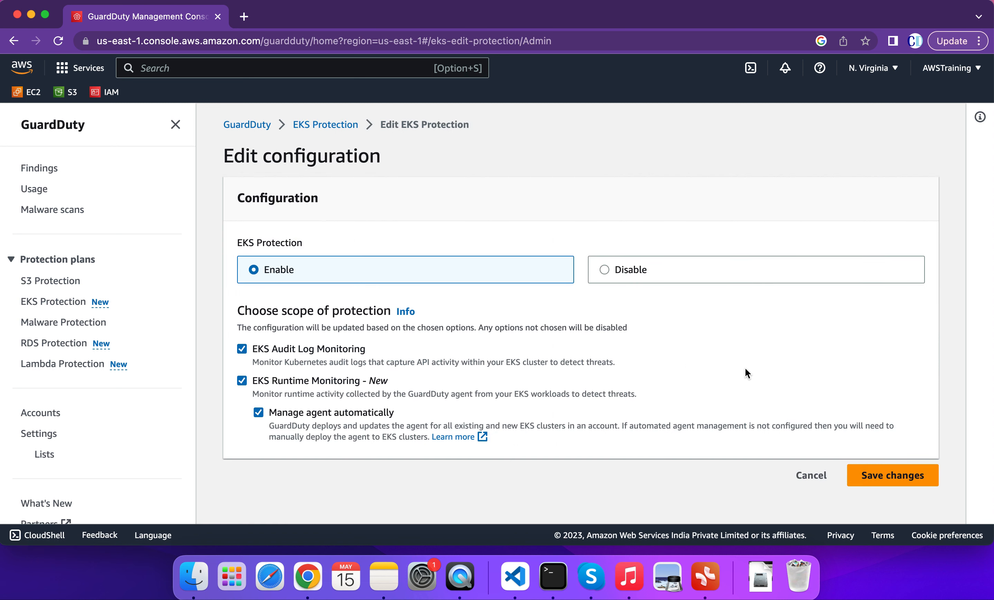
{"action": "left_click", "coordinate": [806, 479]}
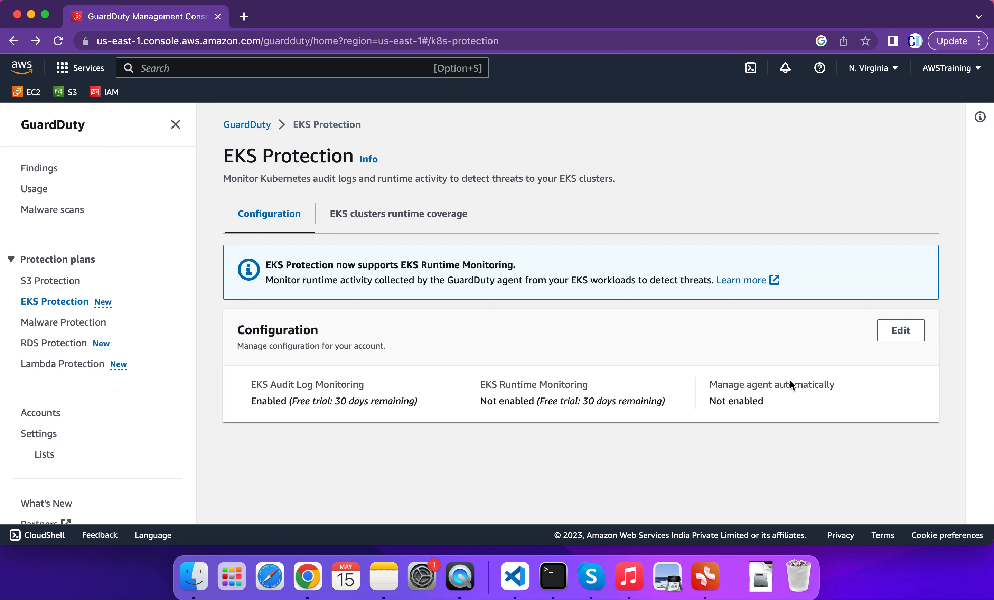
{"action": "left_click", "coordinate": [57, 282]}
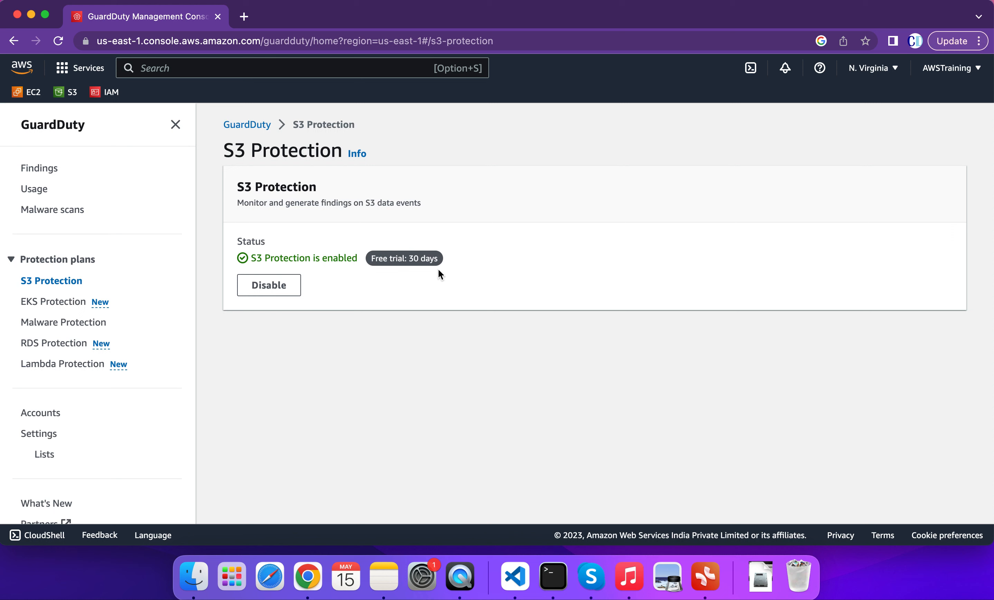
{"action": "left_click_drag", "start_coordinate": [443, 260], "coordinate": [362, 258]}
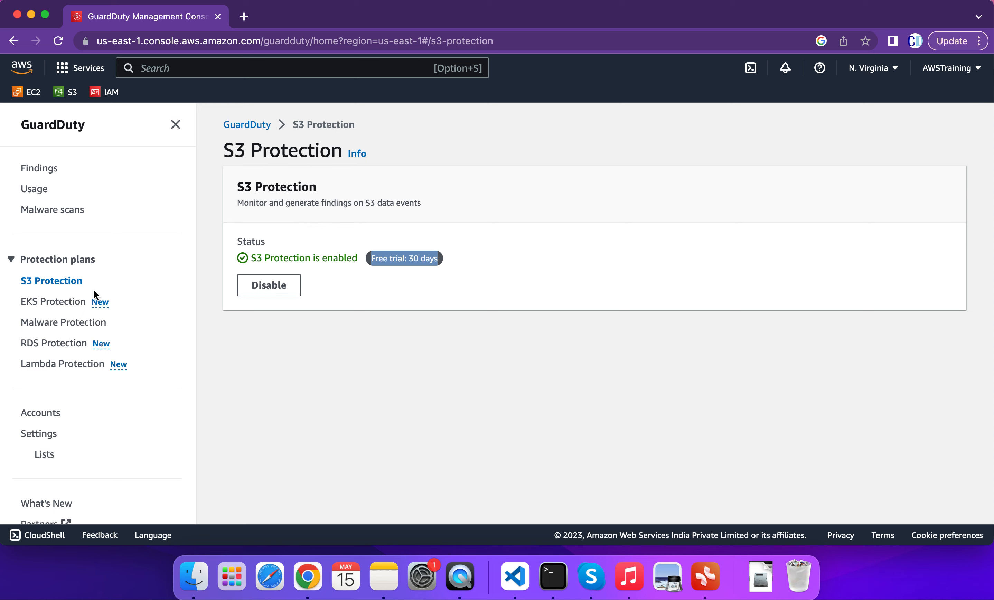
Step: Open the Malware Protection plan's on-demand scan section, and list the running EC2 instances in a separate browser tab
{"action": "left_click", "coordinate": [63, 329]}
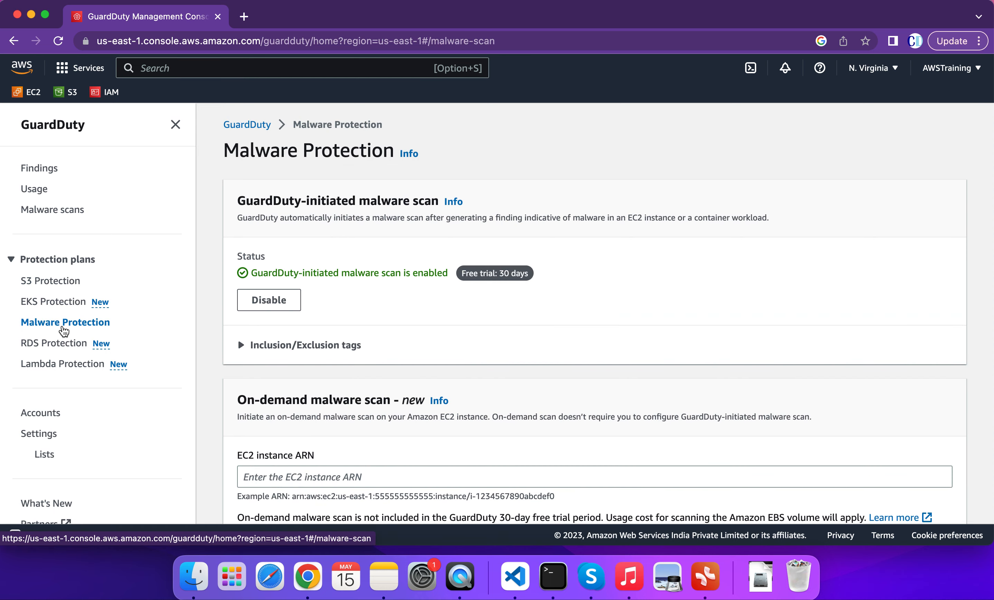
{"action": "scroll", "coordinate": [421, 387], "scroll_direction": "down", "scroll_amount": 4}
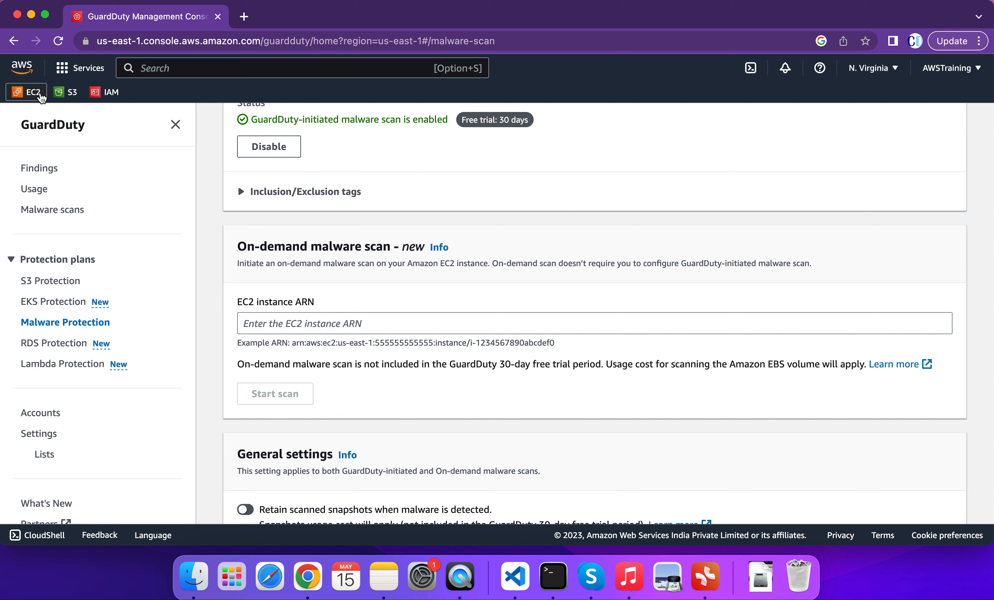
{"action": "right_click", "coordinate": [33, 92]}
{"action": "left_click", "coordinate": [81, 98]}
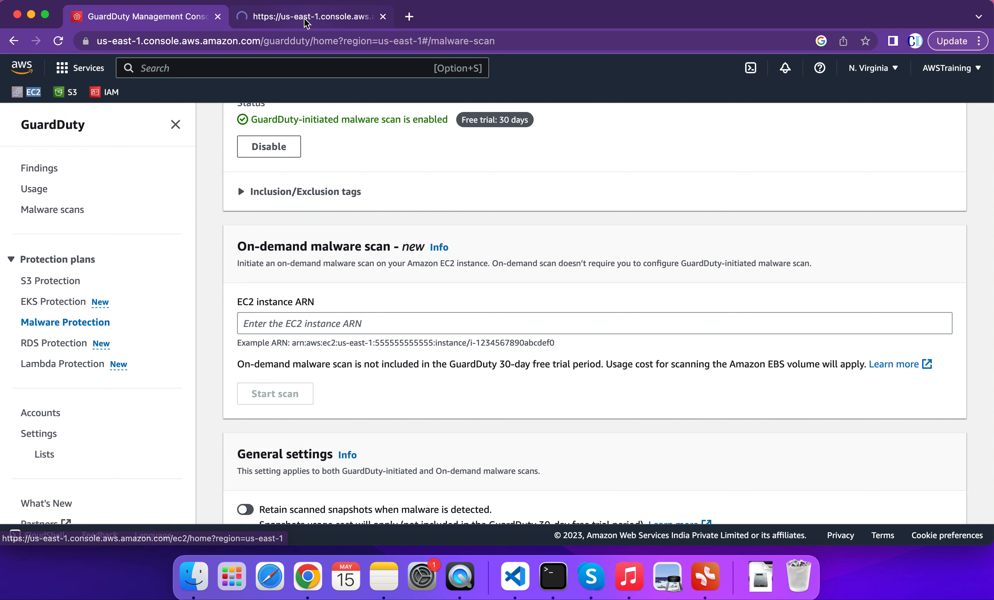
{"action": "left_click", "coordinate": [307, 20]}
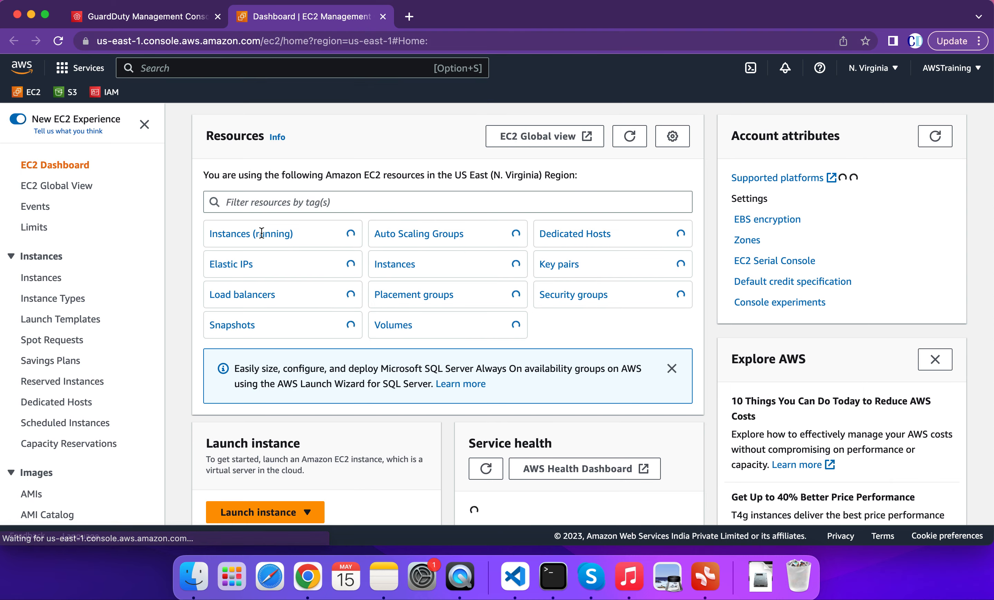
{"action": "left_click", "coordinate": [261, 236]}
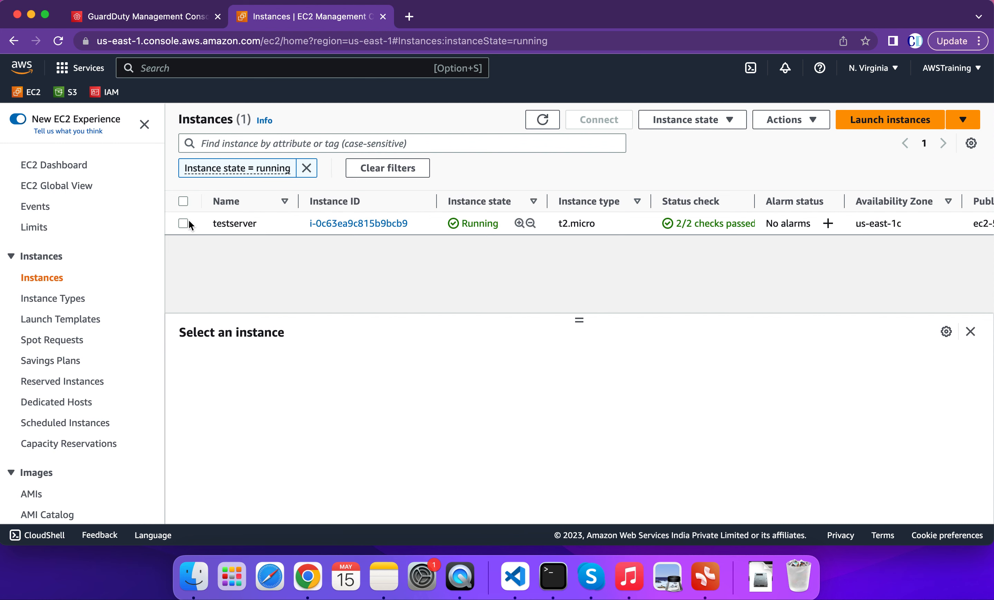
Step: Select the testserver instance, review its summary details and copy its instance ID
{"action": "left_click", "coordinate": [183, 223]}
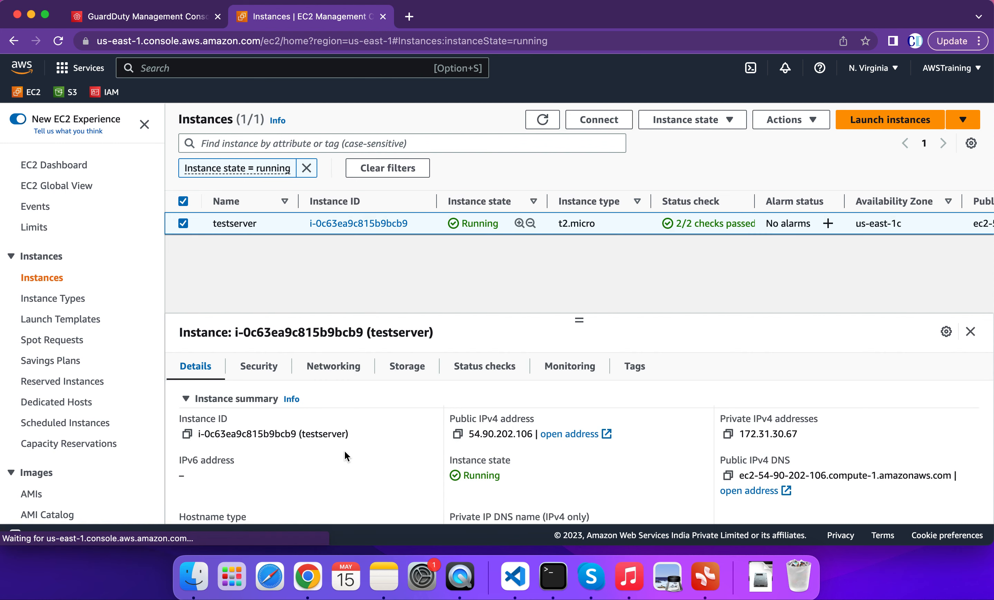
{"action": "scroll", "coordinate": [372, 452], "scroll_direction": "down", "scroll_amount": 3}
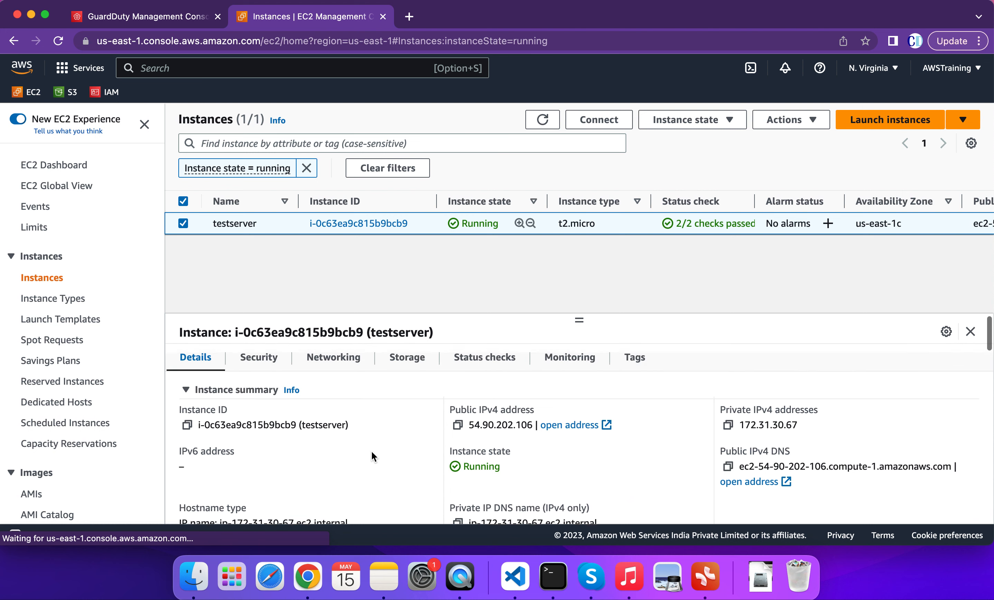
{"action": "scroll", "coordinate": [371, 451], "scroll_direction": "down", "scroll_amount": 5}
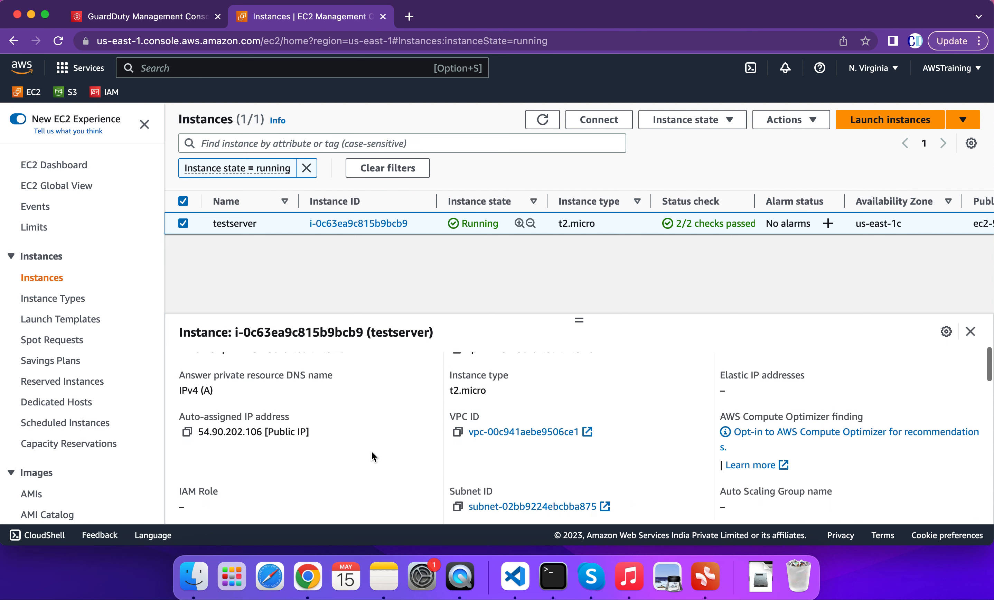
{"action": "scroll", "coordinate": [371, 452], "scroll_direction": "down", "scroll_amount": 3}
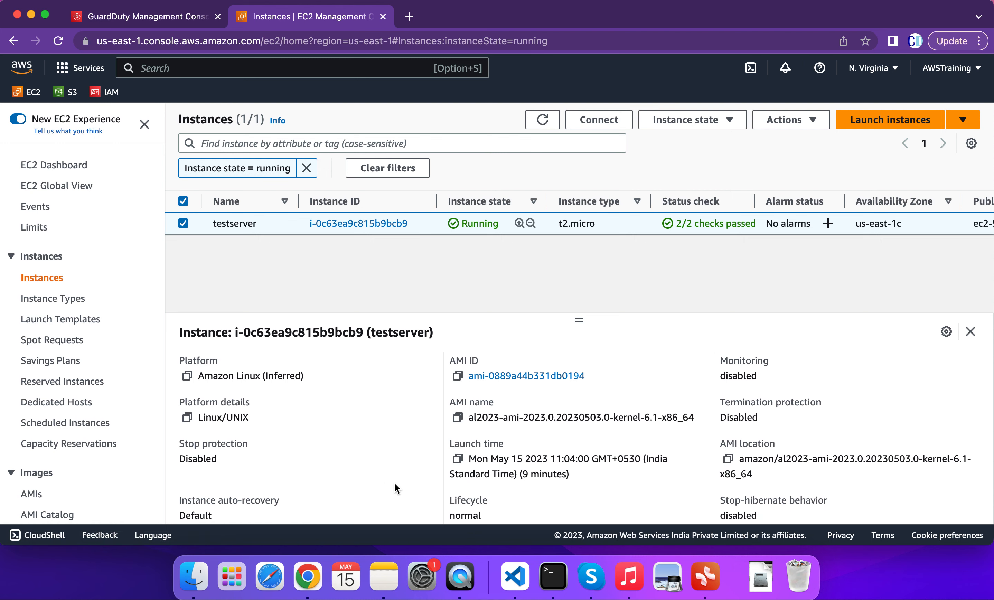
{"action": "scroll", "coordinate": [395, 483], "scroll_direction": "down", "scroll_amount": 5}
{"action": "scroll", "coordinate": [395, 484], "scroll_direction": "down", "scroll_amount": 2}
{"action": "scroll", "coordinate": [394, 483], "scroll_direction": "up", "scroll_amount": 10}
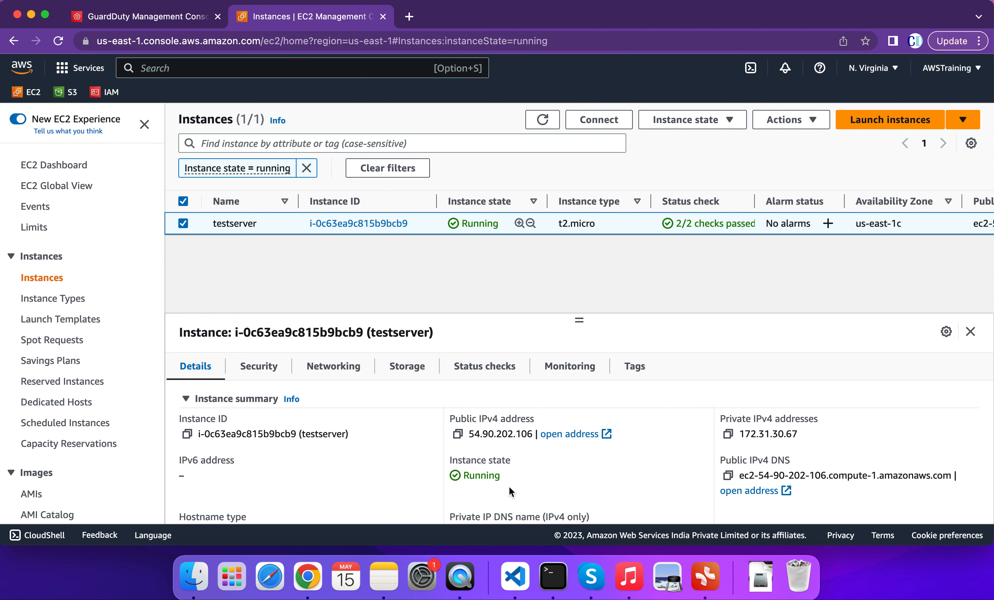
{"action": "left_click", "coordinate": [187, 434]}
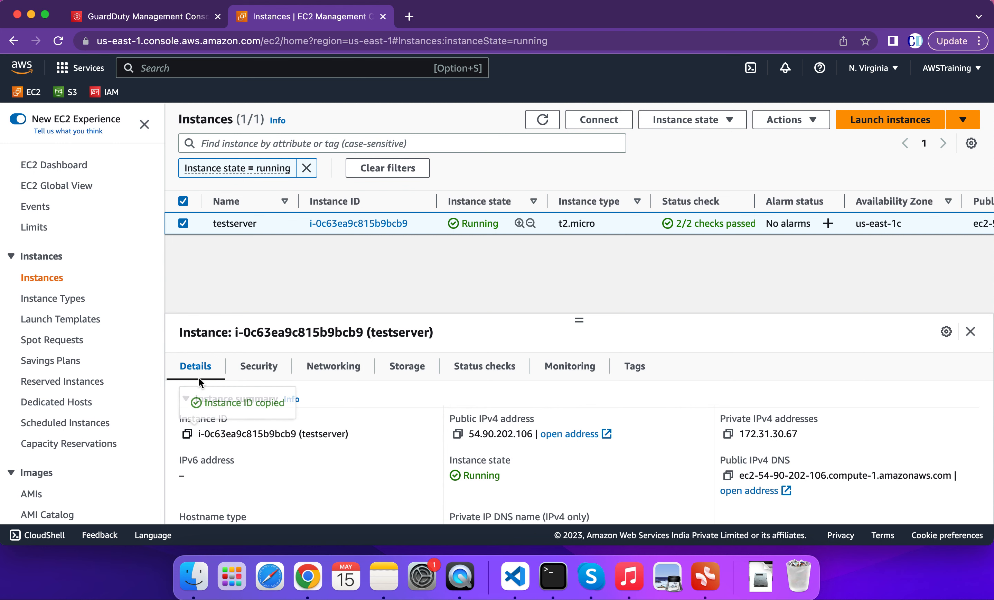
Step: Begin the on-demand scan's EC2 instance ARN in GuardDuty with "arn:aws:ec2:us-east-1:" followed by the copied AWS account ID
{"action": "left_click", "coordinate": [179, 26]}
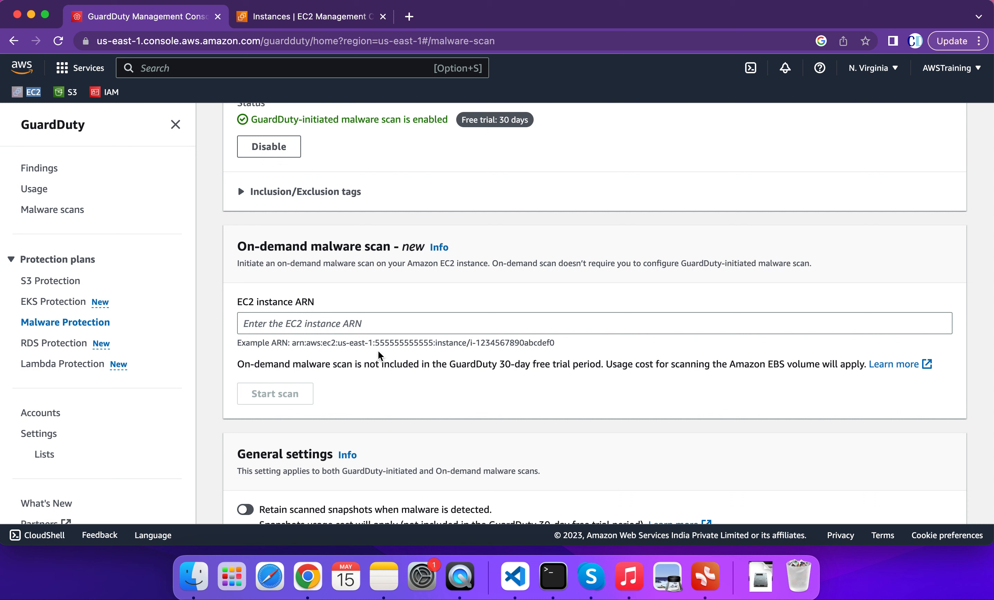
{"action": "left_click", "coordinate": [380, 326]}
{"action": "type", "text": "arn"}
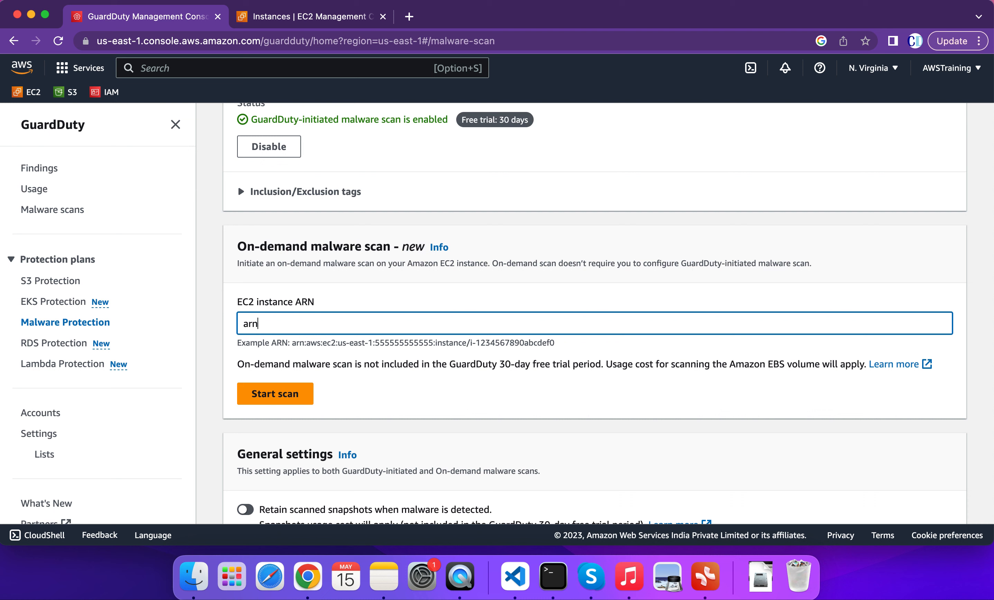
{"action": "type", "text": ":aws:ec2:us-east-1:"}
{"action": "left_click", "coordinate": [948, 69]}
{"action": "left_click", "coordinate": [924, 104]}
{"action": "left_click", "coordinate": [367, 325]}
{"action": "key", "text": "cmd+v"}
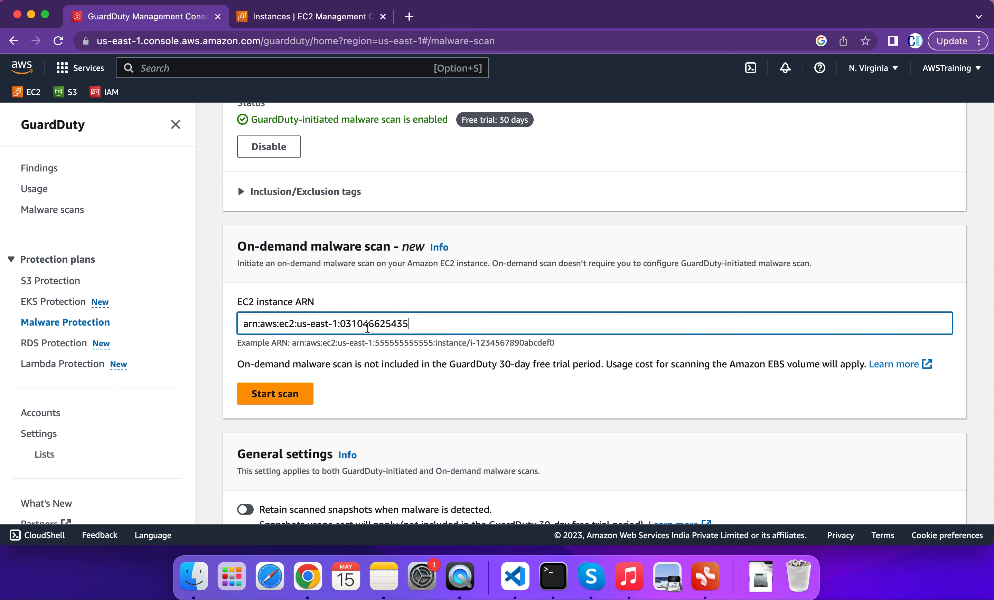
Step: Complete the ARN with ":instance/" and testserver's copied instance ID, and start the on-demand malware scan
{"action": "type", "text": ":instance/"}
{"action": "left_click", "coordinate": [308, 17]}
{"action": "left_click", "coordinate": [187, 435]}
{"action": "left_click", "coordinate": [172, 17]}
{"action": "key", "text": "super+v"}
{"action": "left_click", "coordinate": [290, 394]}
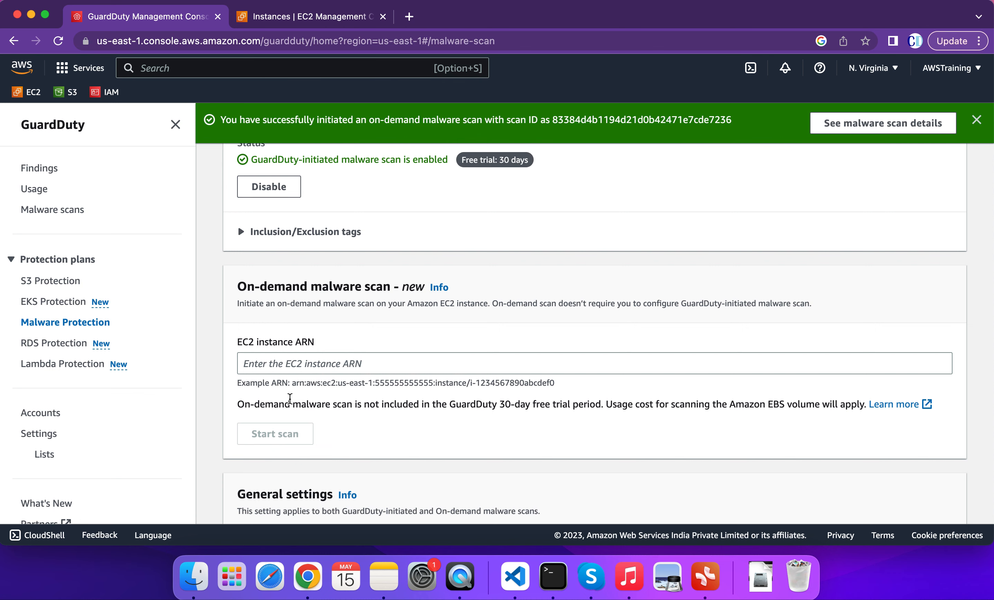
Step: Look over the Malware Protection page and open the entry of the newly started malware scan
{"action": "scroll", "coordinate": [289, 399], "scroll_direction": "down", "scroll_amount": 3}
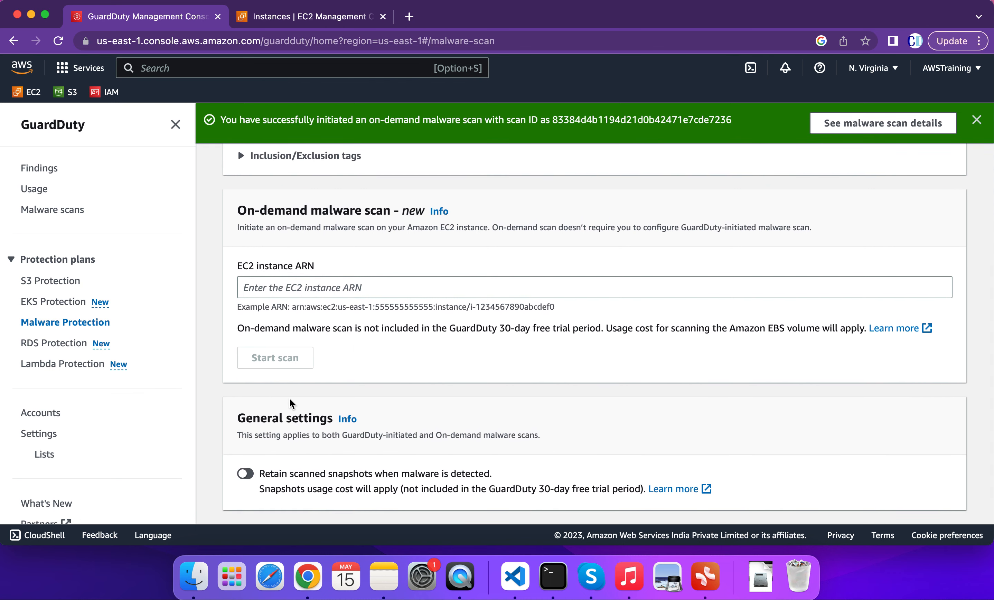
{"action": "scroll", "coordinate": [290, 399], "scroll_direction": "up", "scroll_amount": 9}
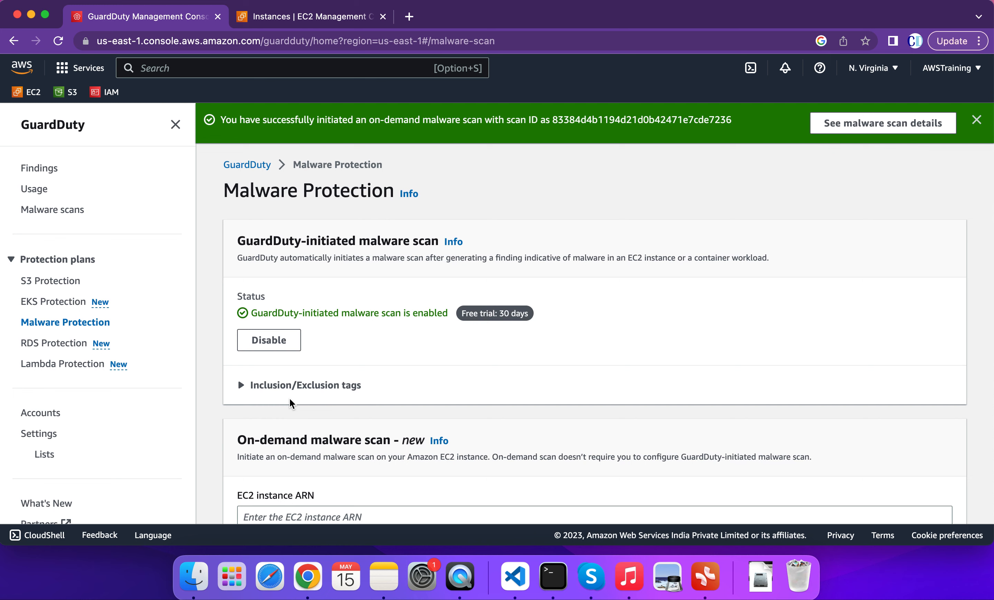
{"action": "left_click", "coordinate": [905, 126]}
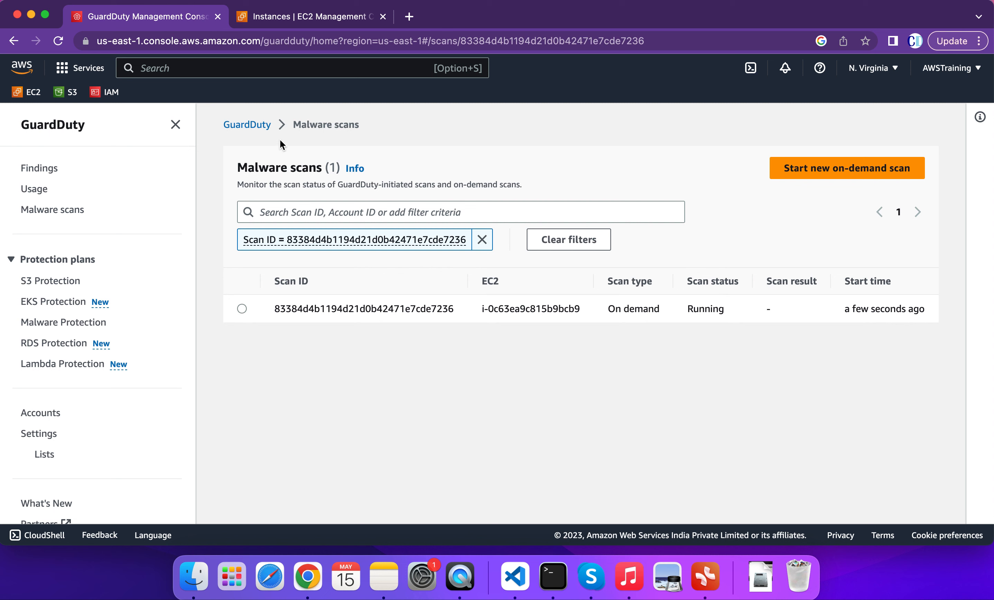
Step: Review the RDS Protection and Lambda Protection plans, including their monitoring descriptions and status
{"action": "right_click", "coordinate": [59, 338]}
{"action": "left_click", "coordinate": [18, 388]}
{"action": "left_click", "coordinate": [57, 350]}
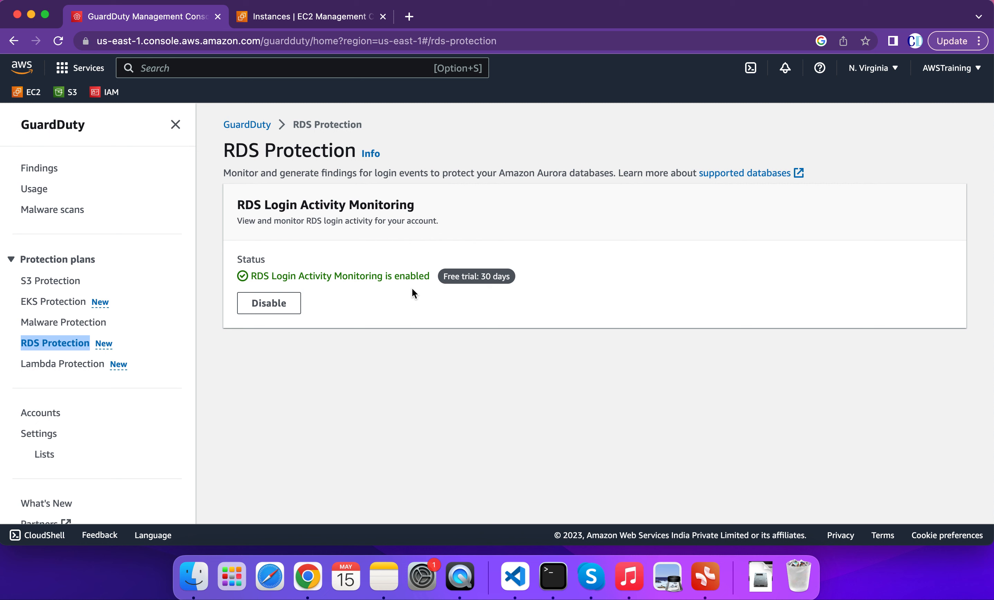
{"action": "left_click_drag", "start_coordinate": [496, 173], "coordinate": [612, 171]}
{"action": "left_click", "coordinate": [437, 406]}
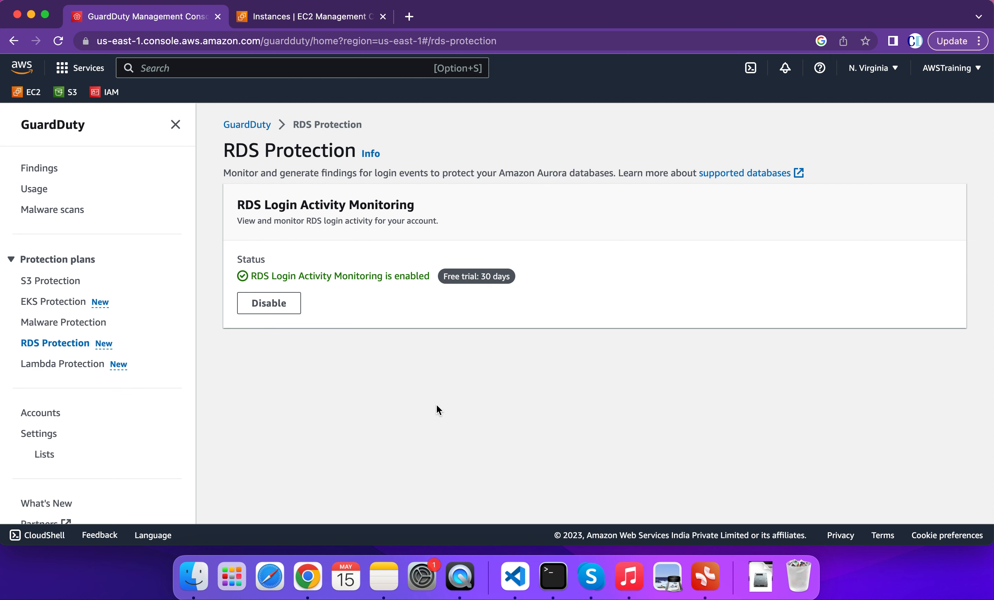
{"action": "left_click", "coordinate": [91, 369]}
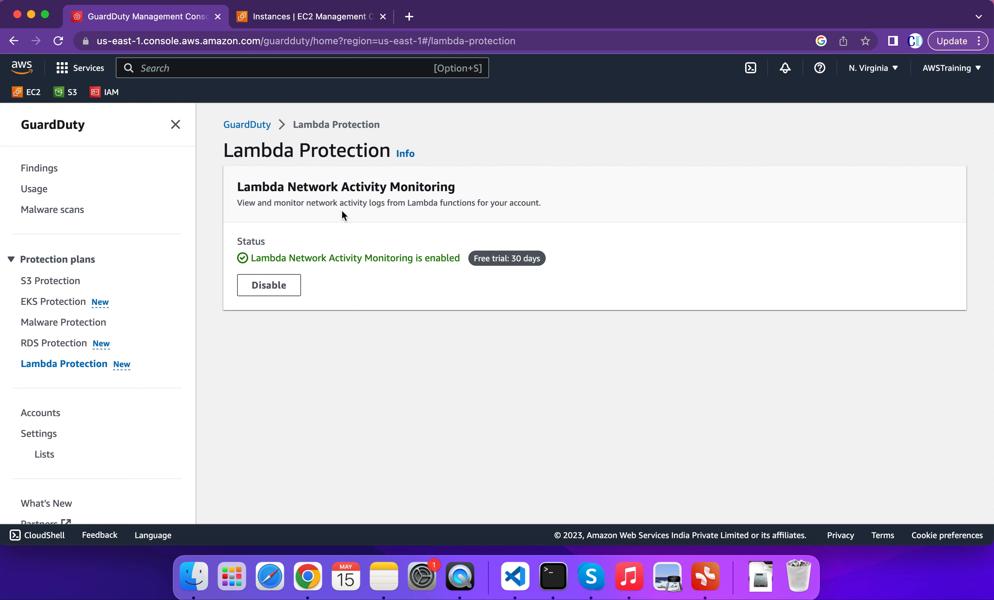
{"action": "left_click_drag", "start_coordinate": [320, 203], "coordinate": [423, 204]}
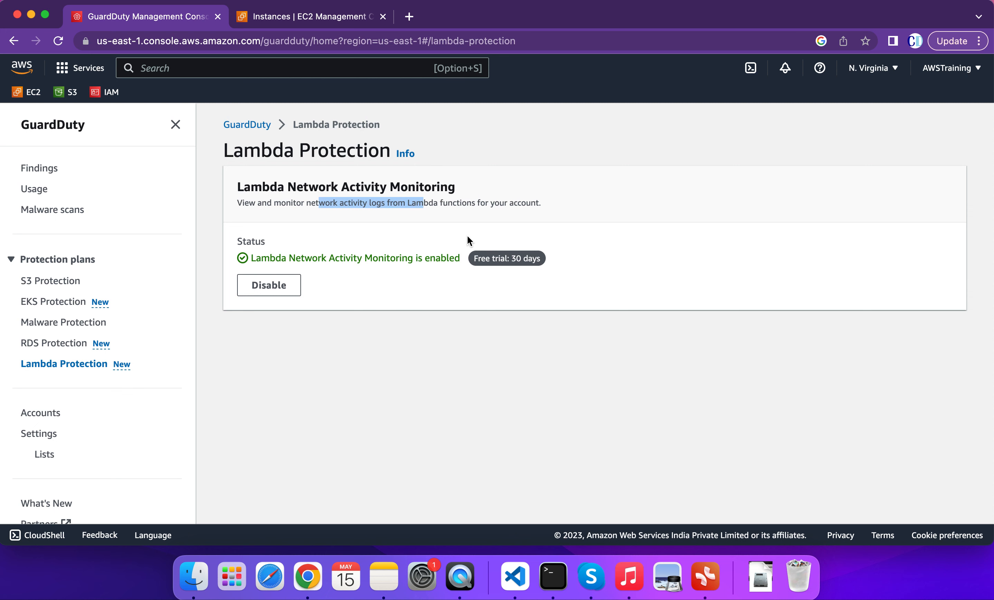
Step: Open the form for adding member accounts by invitation and examine its fields
{"action": "left_click", "coordinate": [51, 417]}
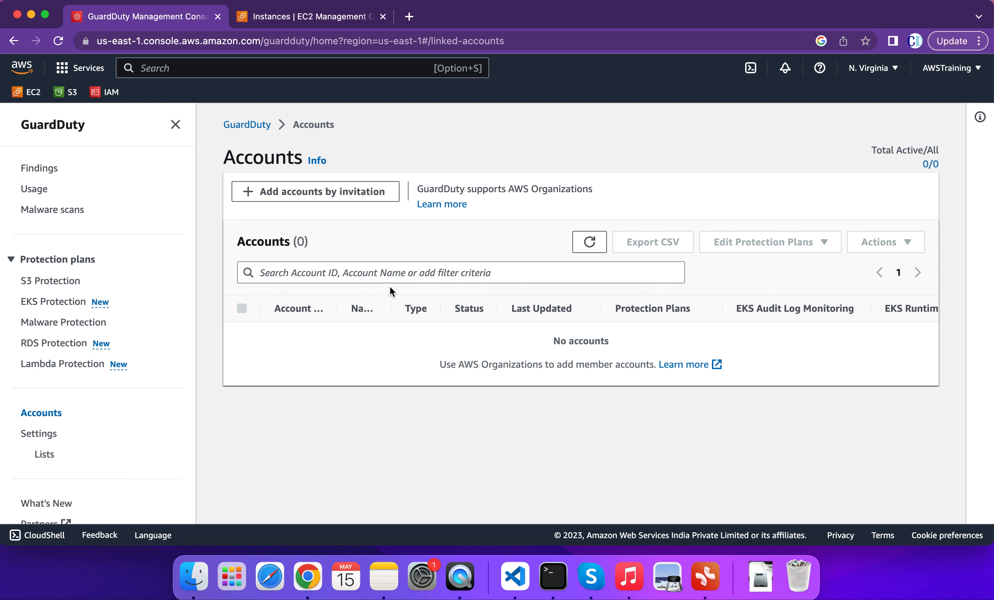
{"action": "left_click", "coordinate": [332, 193]}
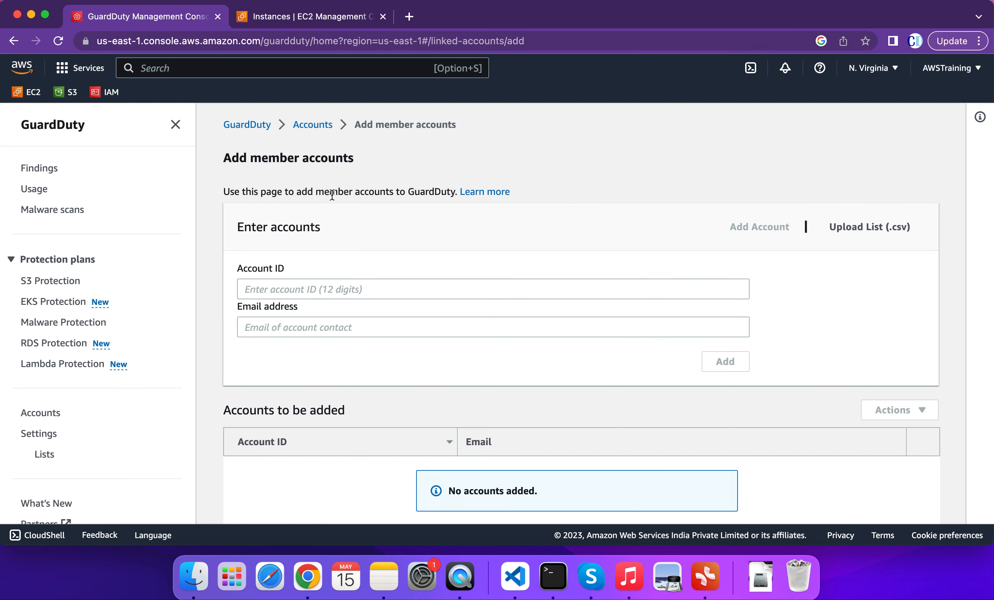
{"action": "scroll", "coordinate": [328, 293], "scroll_direction": "down", "scroll_amount": 2}
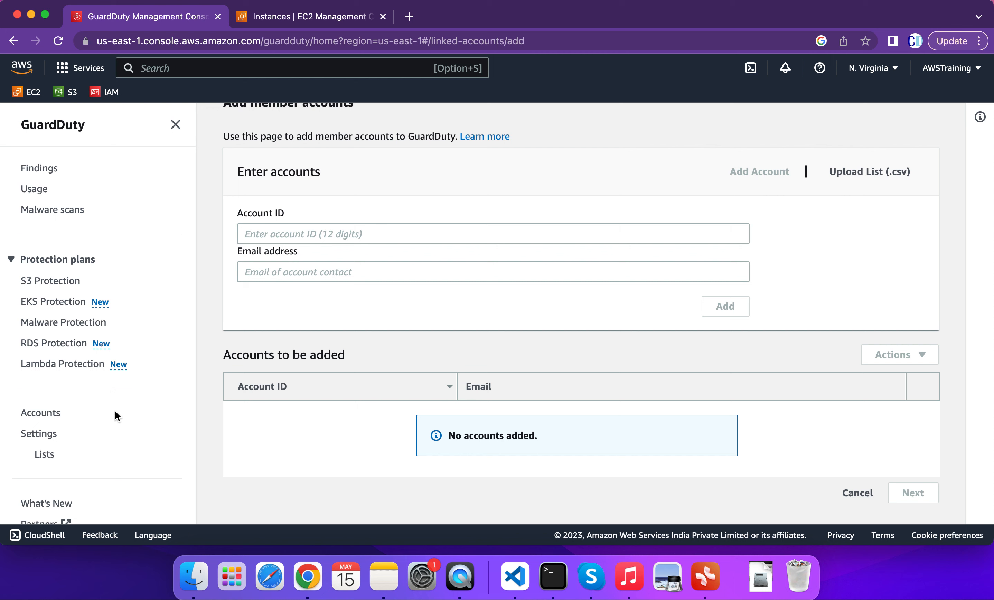
{"action": "scroll", "coordinate": [39, 428], "scroll_direction": "down", "scroll_amount": 1}
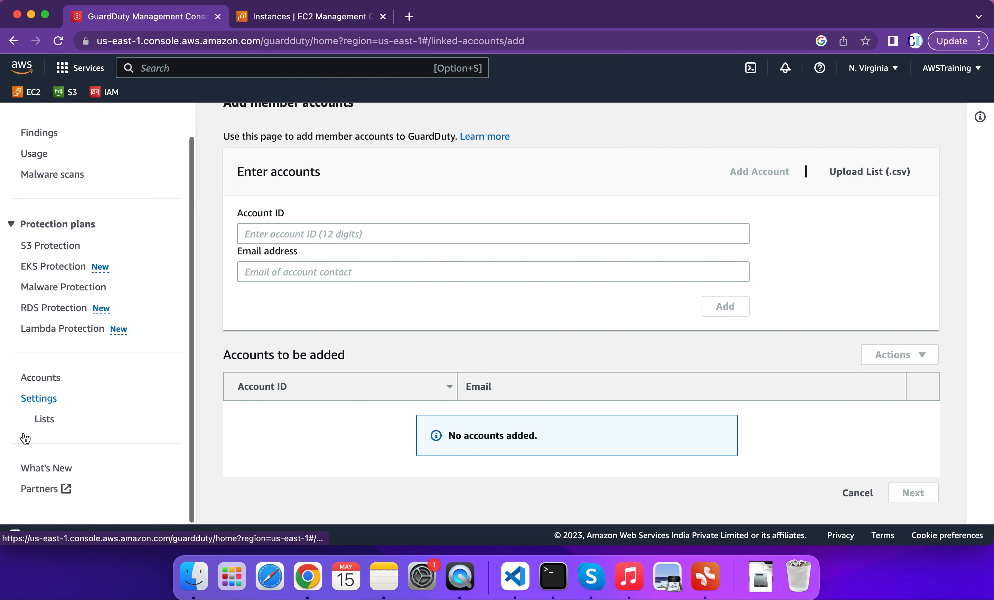
Step: View the GuardDuty settings page, and display the details of the on-demand scan in the malware scans list
{"action": "left_click", "coordinate": [39, 401]}
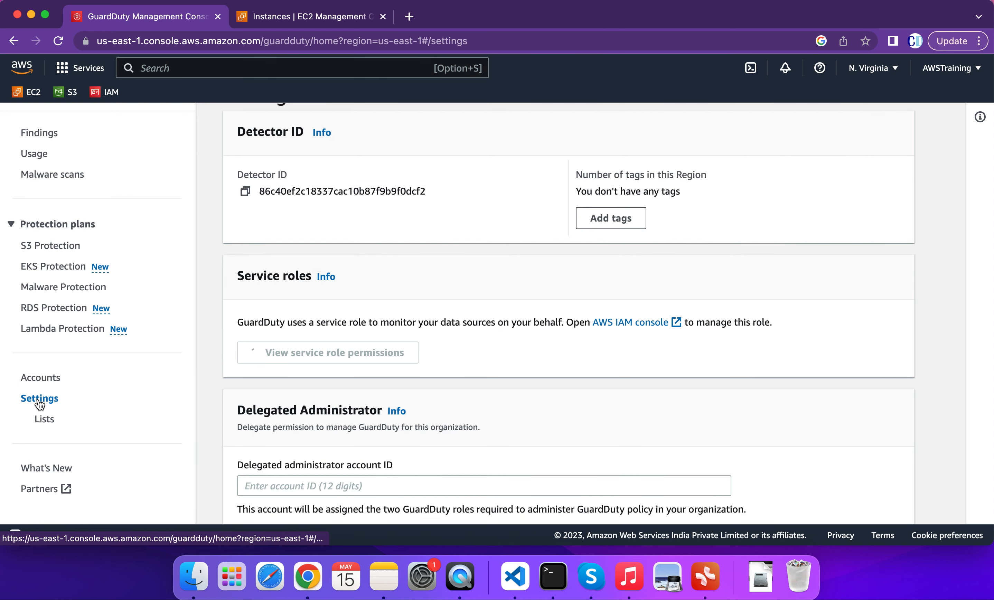
{"action": "left_click", "coordinate": [66, 173]}
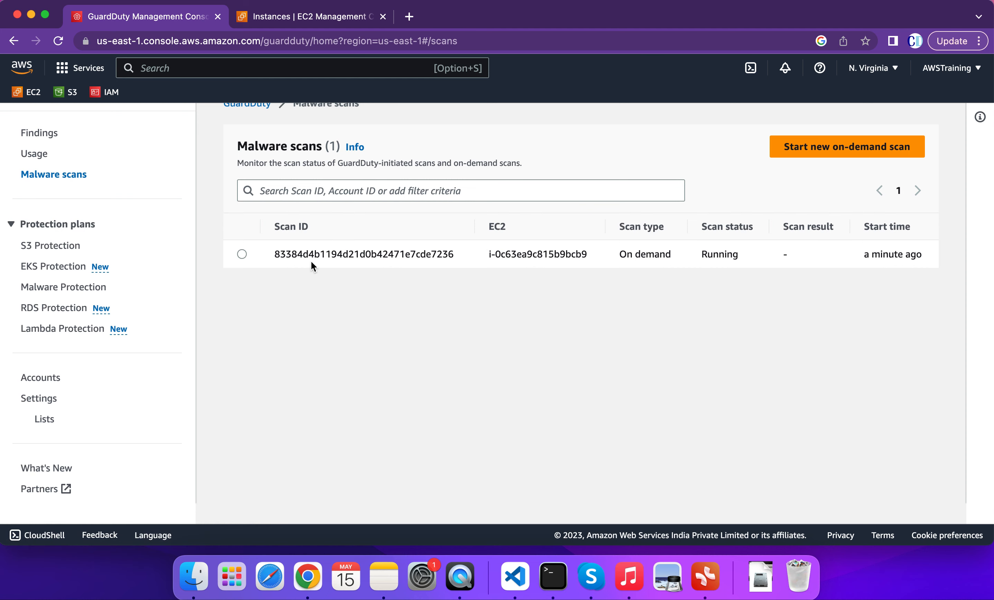
{"action": "left_click", "coordinate": [242, 254]}
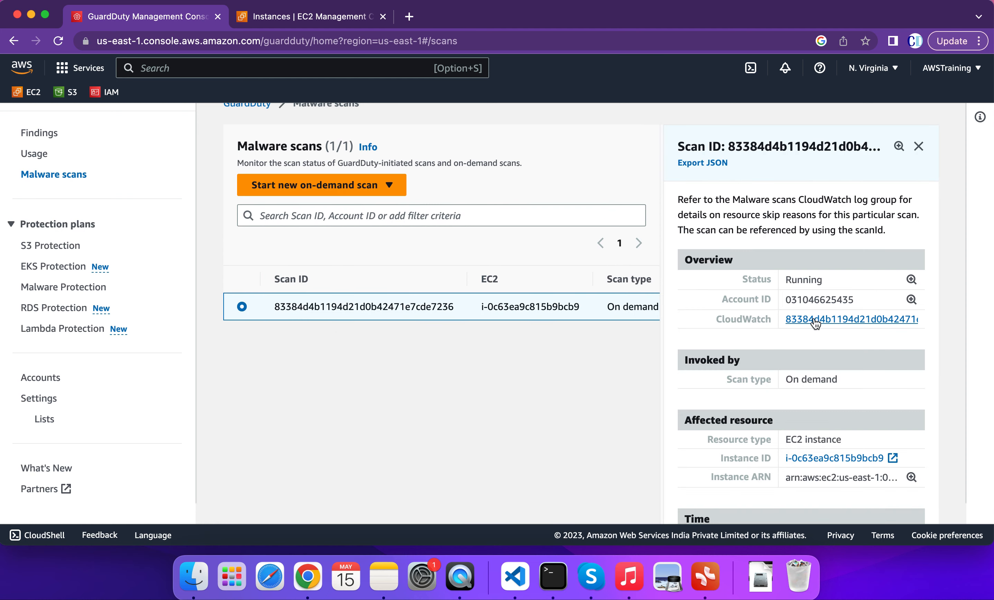
Step: Examine the on-demand scan's details, including its status, affected resource, time and attached volumes list
{"action": "scroll", "coordinate": [805, 398], "scroll_direction": "down", "scroll_amount": 5}
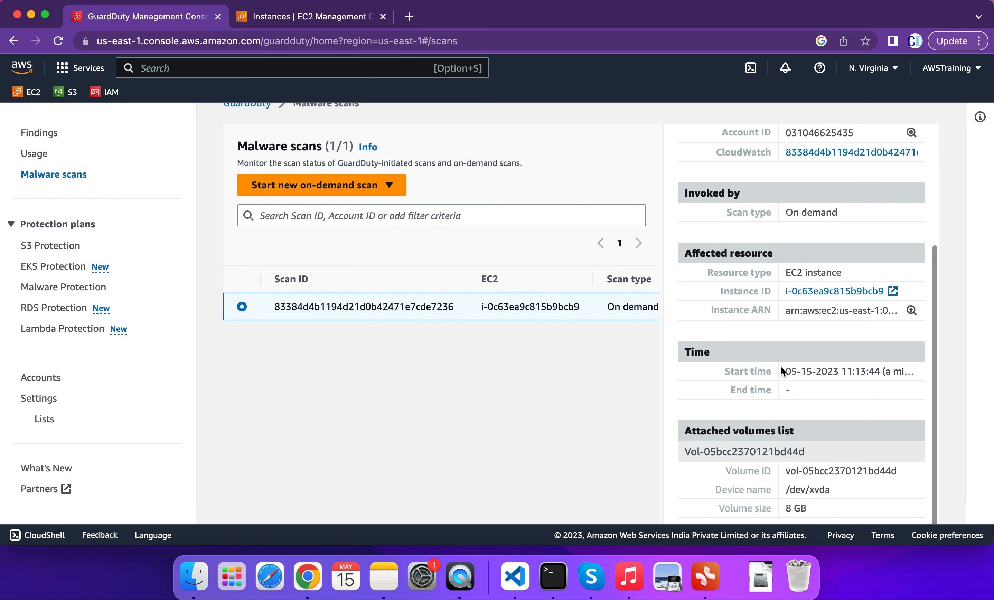
{"action": "scroll", "coordinate": [813, 400], "scroll_direction": "up", "scroll_amount": 5}
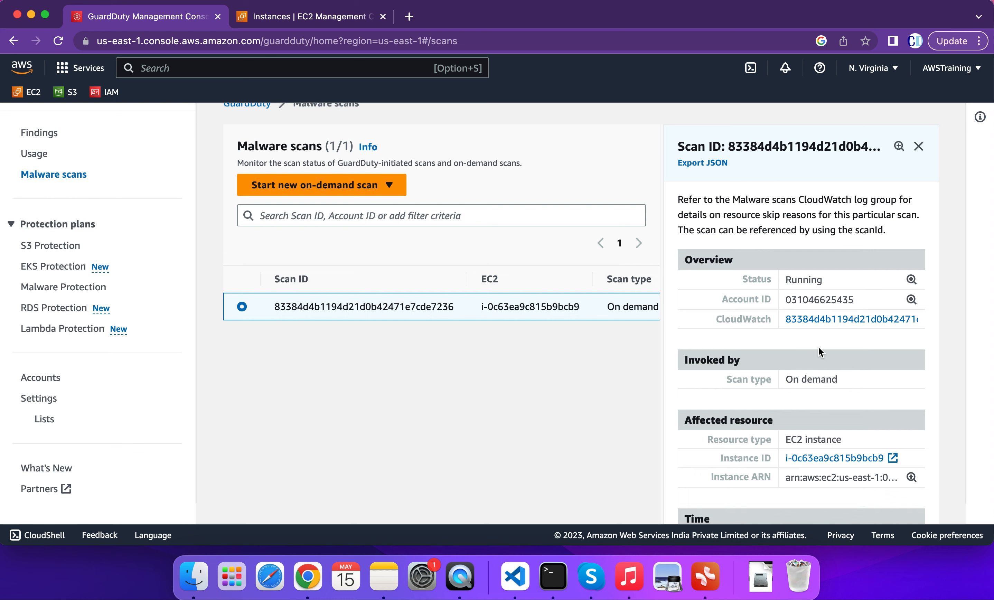
{"action": "scroll", "coordinate": [819, 361], "scroll_direction": "down", "scroll_amount": 4}
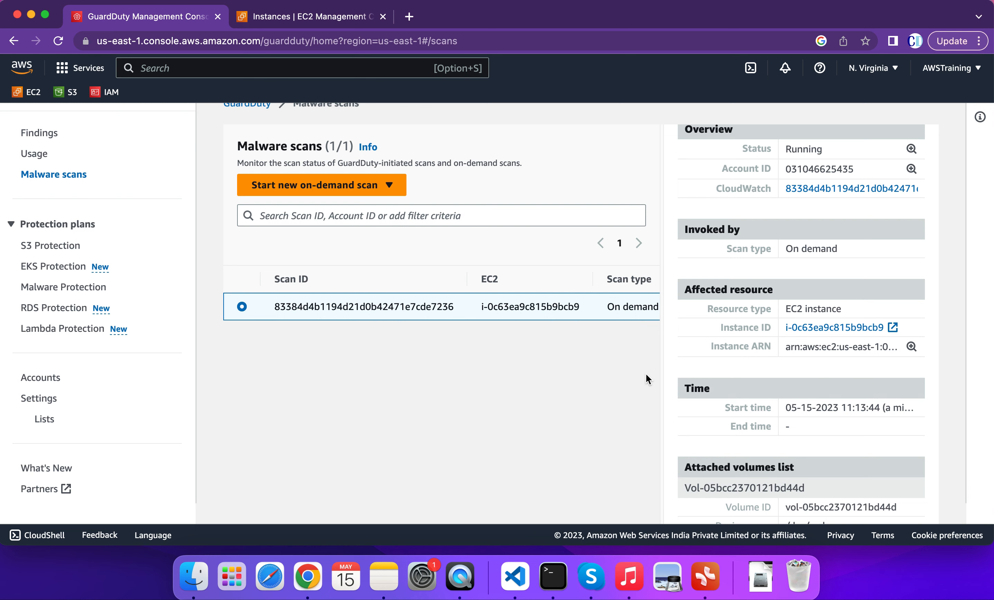
{"action": "scroll", "coordinate": [603, 326], "scroll_direction": "up", "scroll_amount": 1}
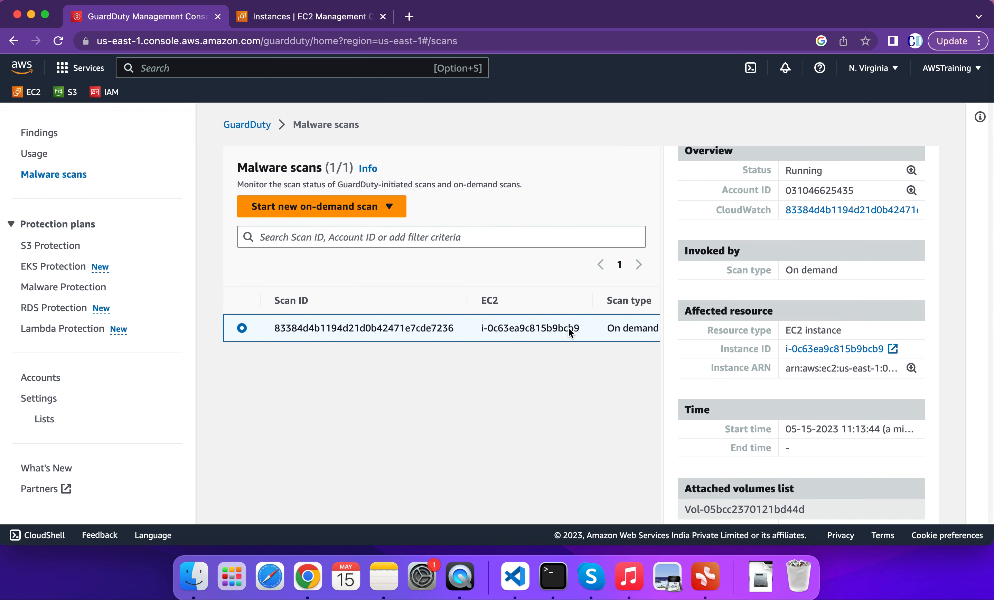
Step: Generate sample findings from the GuardDuty settings page
{"action": "left_click", "coordinate": [245, 126]}
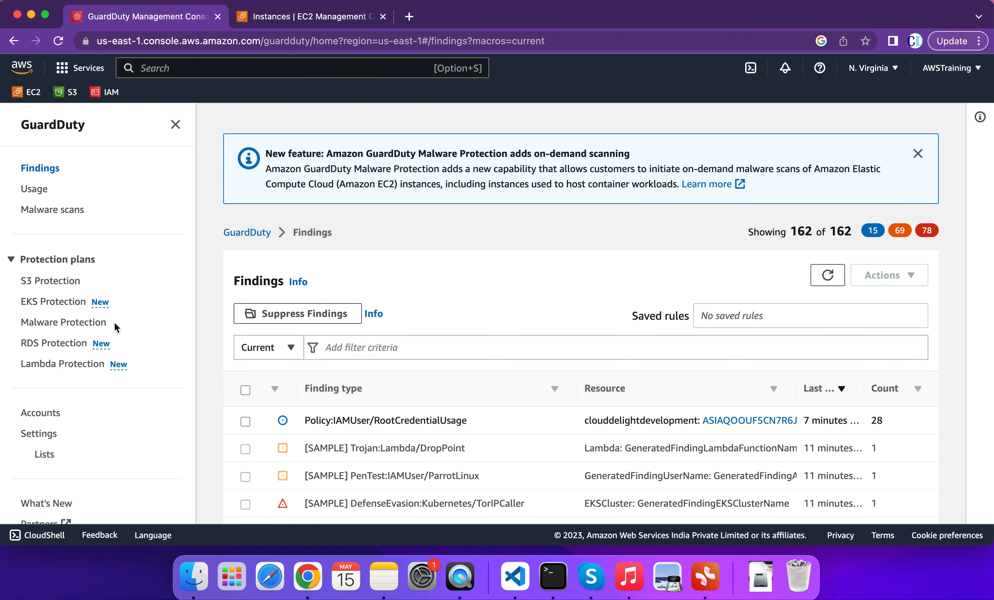
{"action": "left_click", "coordinate": [43, 433]}
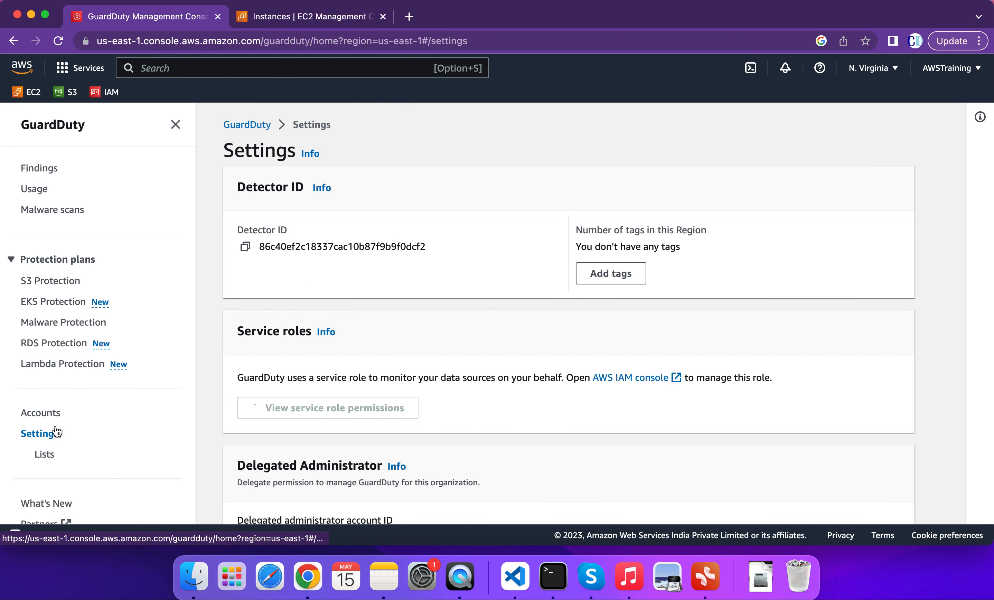
{"action": "scroll", "coordinate": [408, 422], "scroll_direction": "down", "scroll_amount": 8}
{"action": "scroll", "coordinate": [407, 422], "scroll_direction": "down", "scroll_amount": 20}
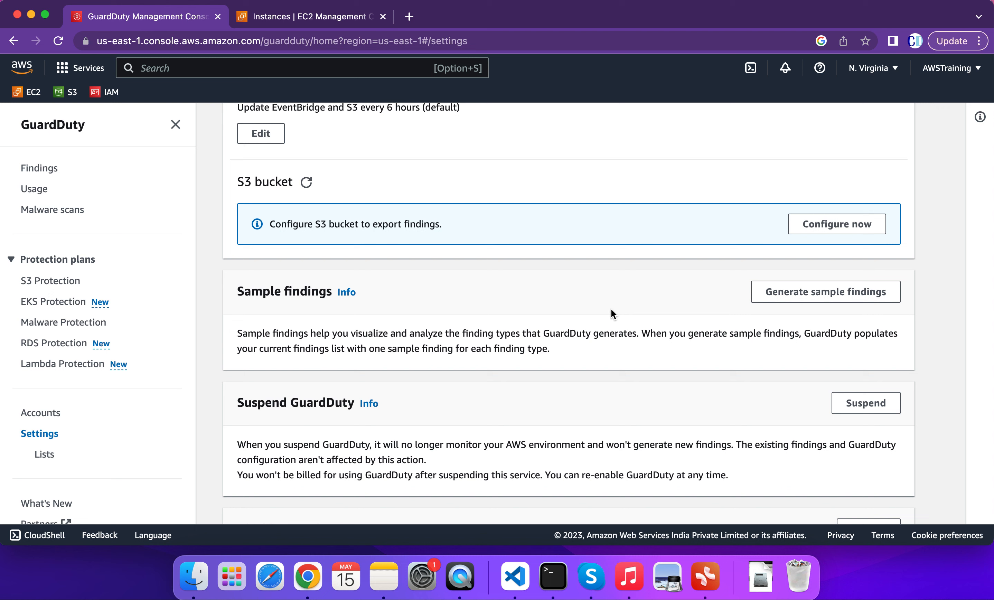
{"action": "left_click", "coordinate": [819, 293]}
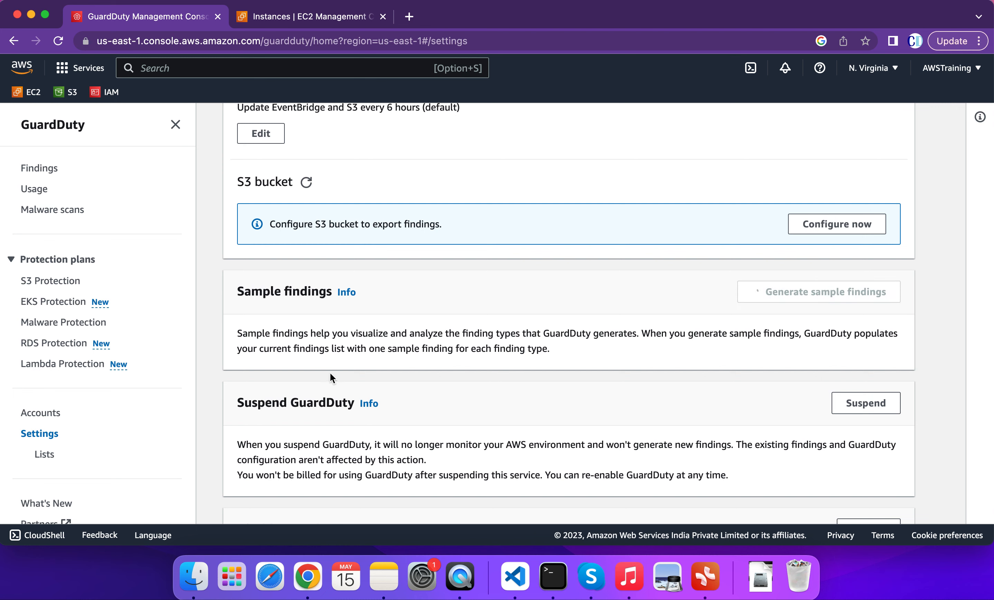
Step: Open the sample PenTest:IAMUser/ParrotLinux finding and review its overview, affected resource, action, actor and additional information
{"action": "left_click", "coordinate": [46, 172]}
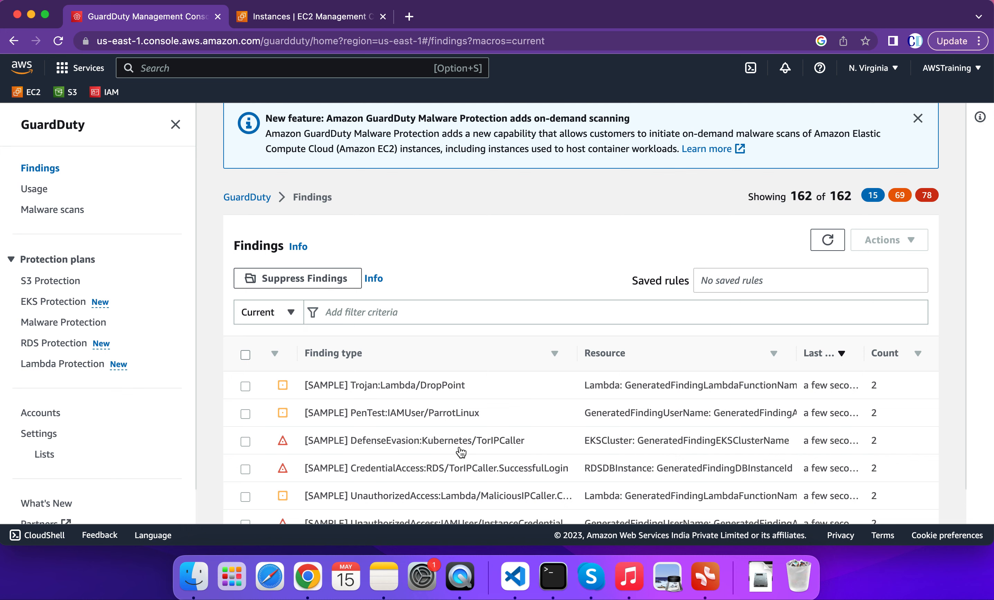
{"action": "left_click", "coordinate": [452, 421]}
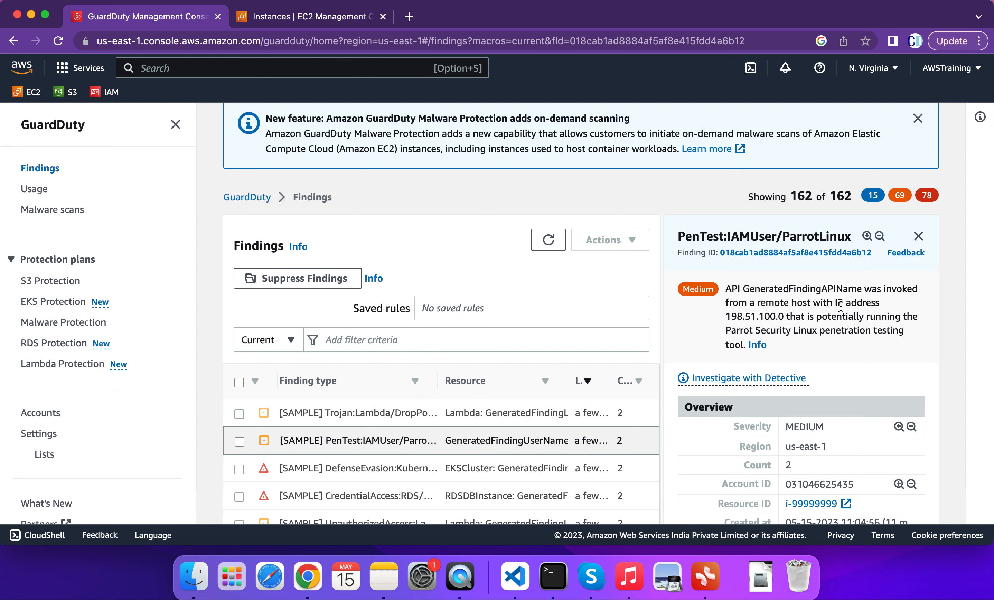
{"action": "scroll", "coordinate": [827, 352], "scroll_direction": "down", "scroll_amount": 5}
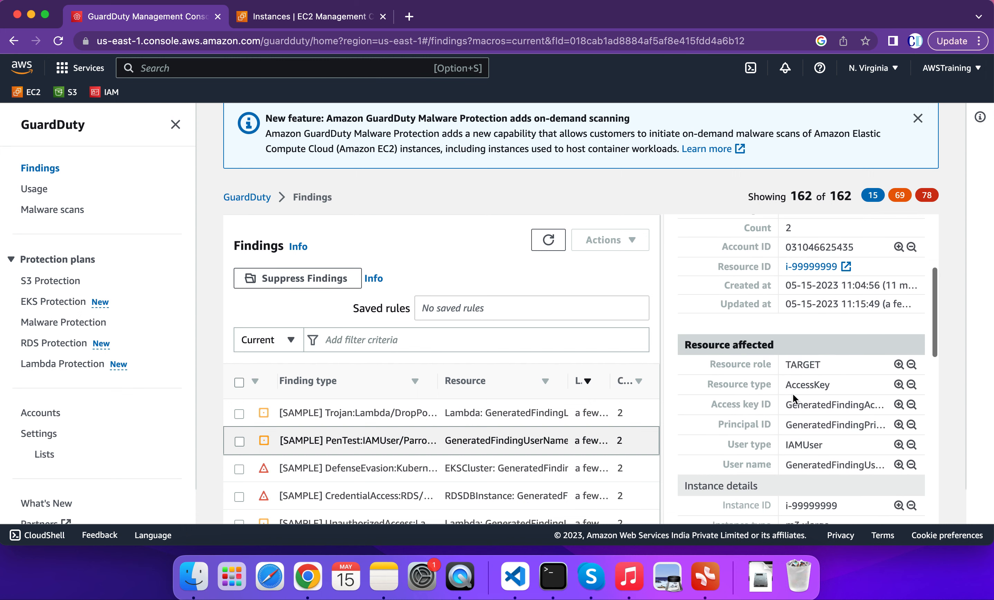
{"action": "scroll", "coordinate": [763, 441], "scroll_direction": "down", "scroll_amount": 3}
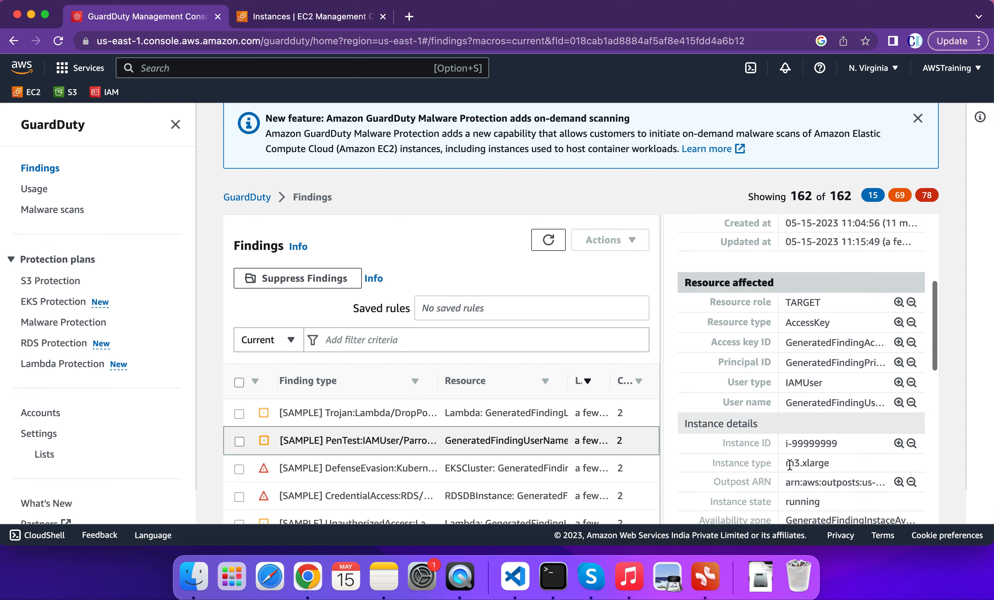
{"action": "scroll", "coordinate": [810, 450], "scroll_direction": "down", "scroll_amount": 9}
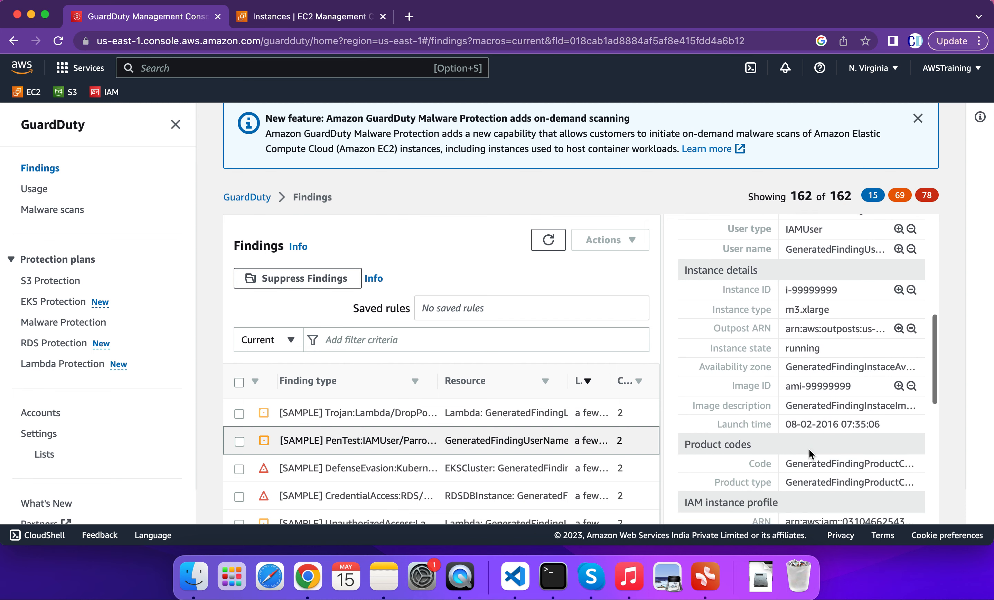
{"action": "scroll", "coordinate": [810, 455], "scroll_direction": "down", "scroll_amount": 10}
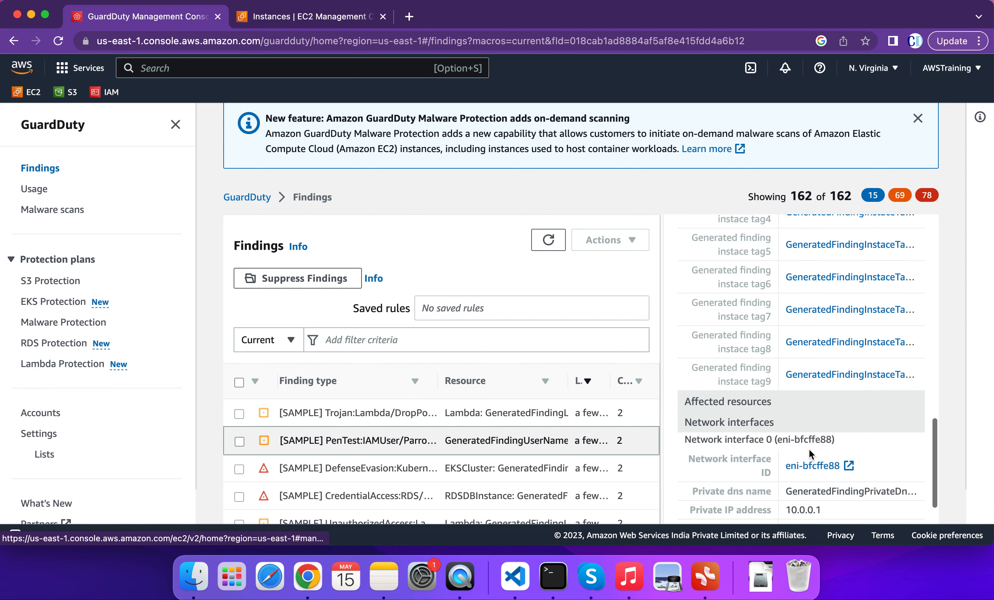
{"action": "scroll", "coordinate": [810, 455], "scroll_direction": "down", "scroll_amount": 5}
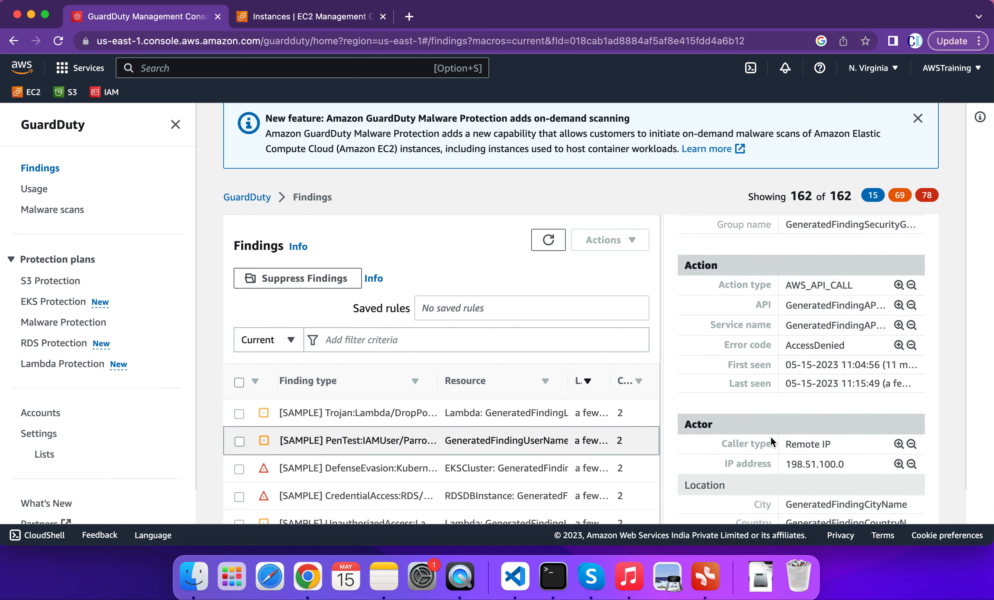
{"action": "scroll", "coordinate": [767, 441], "scroll_direction": "down", "scroll_amount": 10}
{"action": "scroll", "coordinate": [768, 471], "scroll_direction": "down", "scroll_amount": 1}
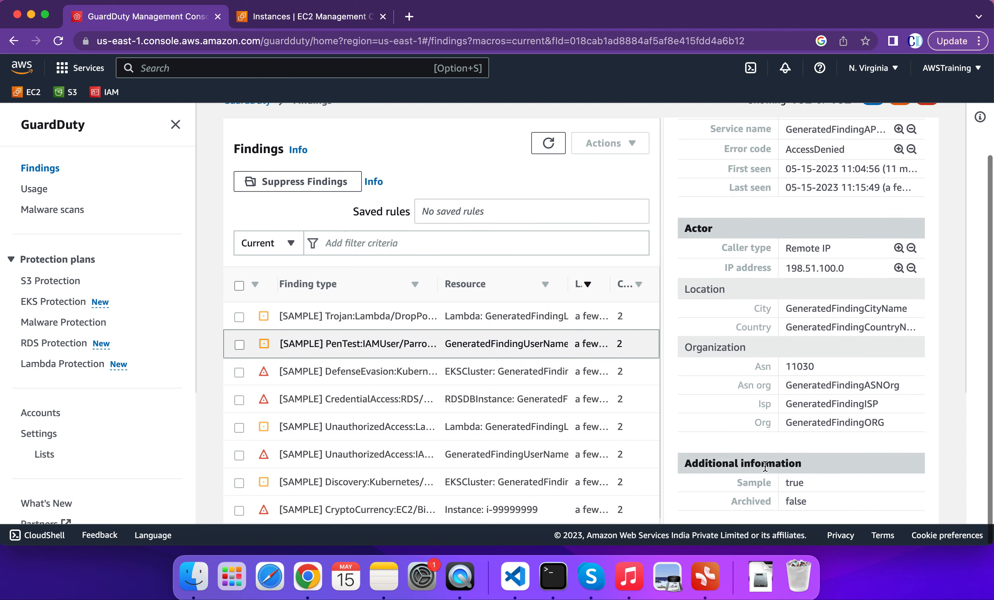
Step: Open the sample Impact:S3/AnomalousBehavior.Write finding and check its unusual behavior section for the bucket
{"action": "scroll", "coordinate": [423, 442], "scroll_direction": "down", "scroll_amount": 2}
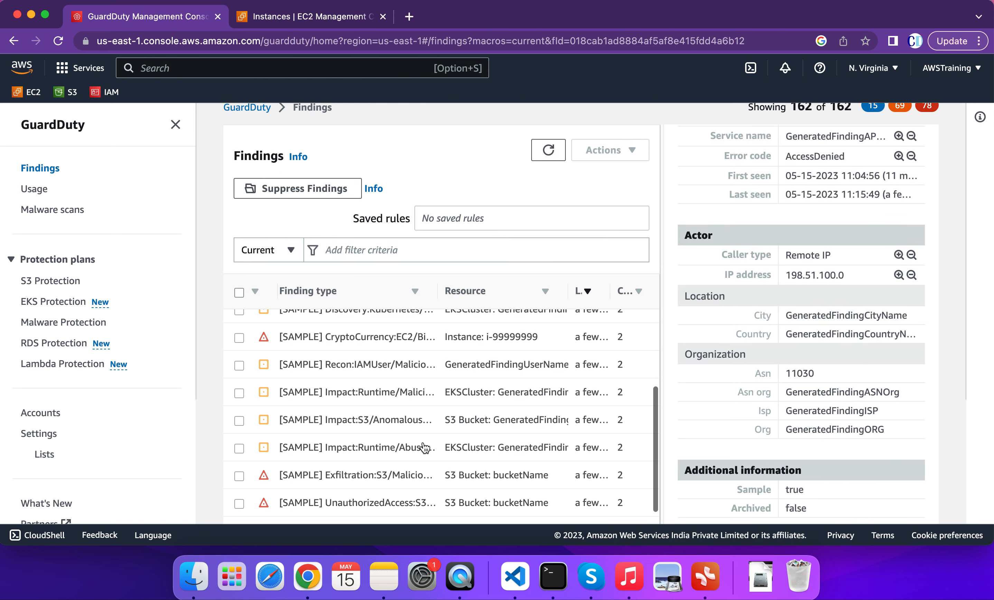
{"action": "left_click", "coordinate": [389, 424]}
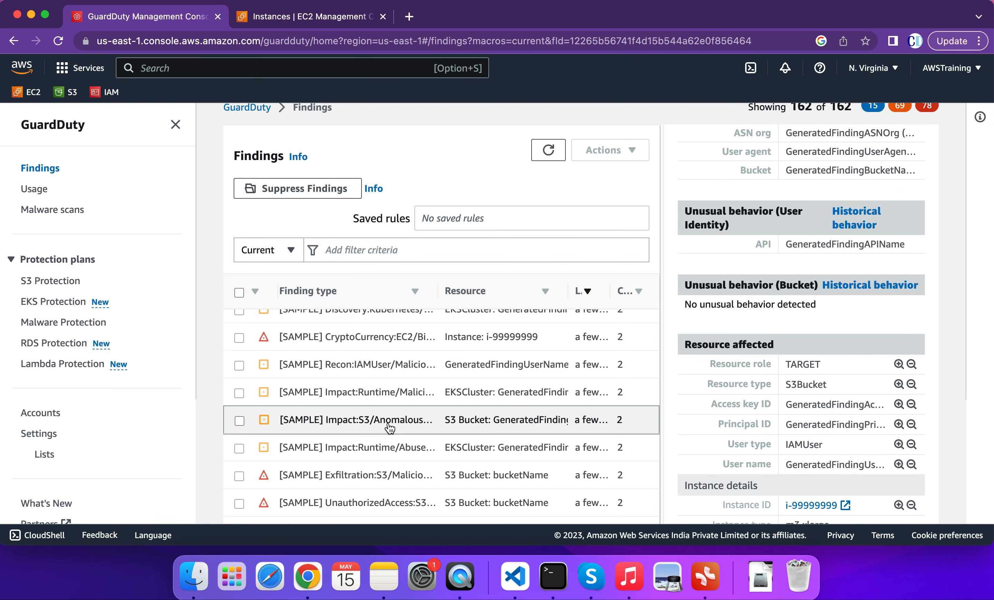
{"action": "left_click_drag", "start_coordinate": [686, 303], "coordinate": [820, 304]}
Step: Examine the container, instance, network and runtime details of the sample Impact:Runtime/AbusedDomainRequest.Reputation finding, and close its details
{"action": "left_click", "coordinate": [390, 456]}
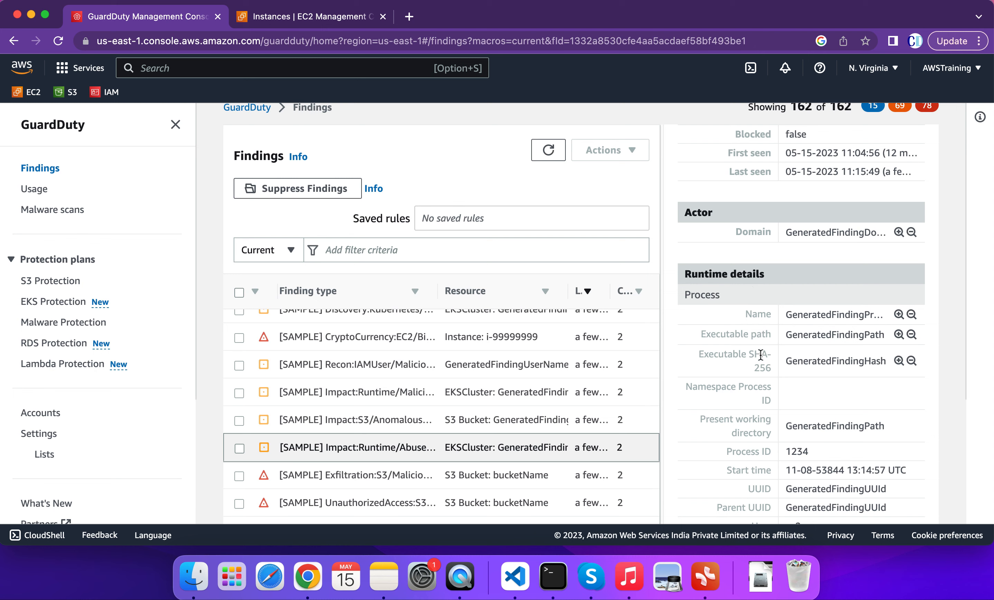
{"action": "scroll", "coordinate": [747, 336], "scroll_direction": "down", "scroll_amount": 10}
{"action": "scroll", "coordinate": [746, 337], "scroll_direction": "up", "scroll_amount": 12}
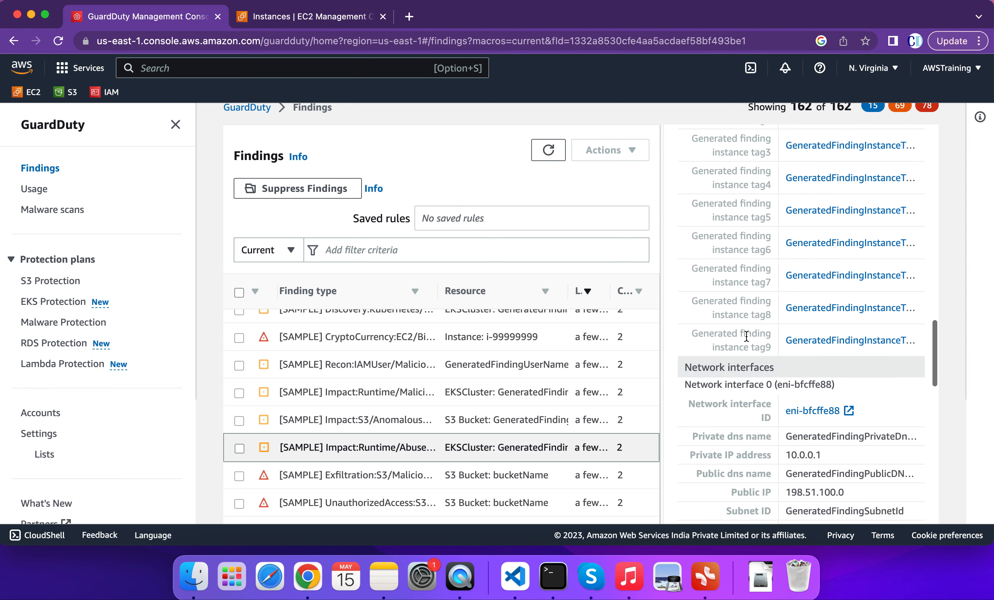
{"action": "scroll", "coordinate": [747, 336], "scroll_direction": "down", "scroll_amount": 2}
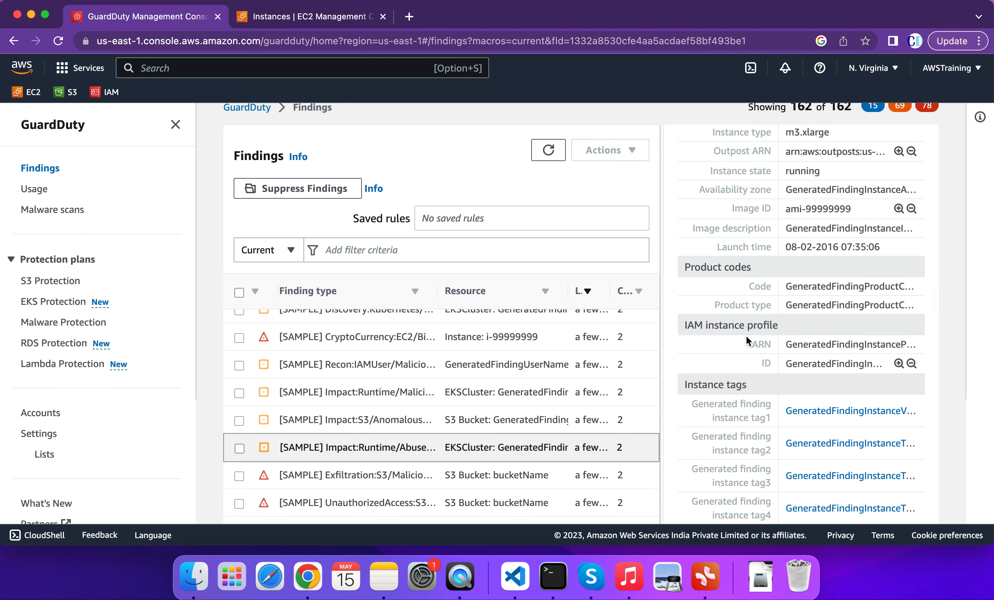
{"action": "scroll", "coordinate": [746, 336], "scroll_direction": "up", "scroll_amount": 5}
{"action": "scroll", "coordinate": [746, 336], "scroll_direction": "up", "scroll_amount": 3}
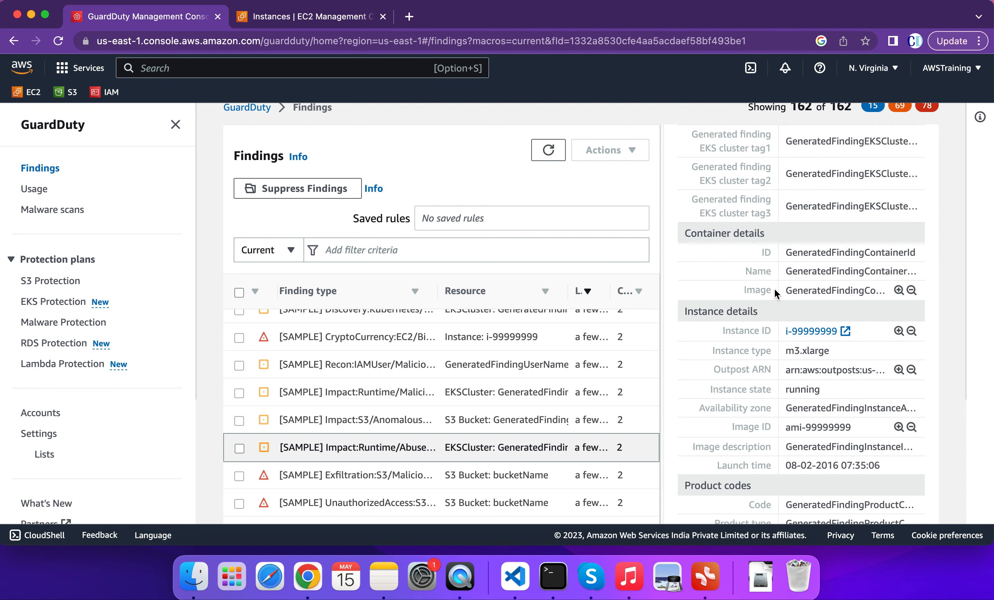
{"action": "scroll", "coordinate": [772, 288], "scroll_direction": "up", "scroll_amount": 10}
{"action": "left_click", "coordinate": [918, 146]}
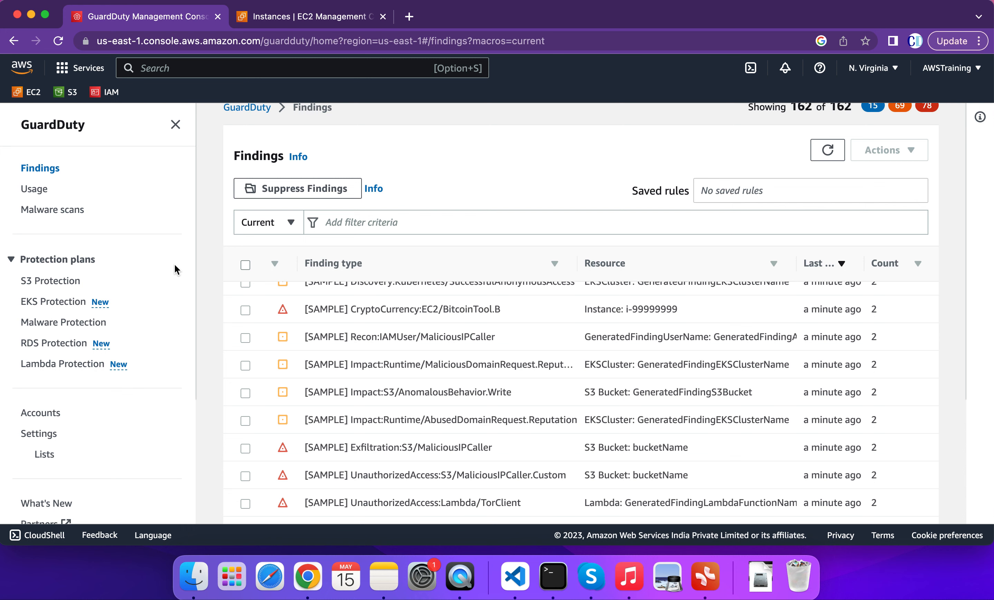
Step: Review the suspend and disable options in the GuardDuty settings, and view the Disable GuardDuty confirmation without disabling the service
{"action": "scroll", "coordinate": [81, 333], "scroll_direction": "down", "scroll_amount": 2}
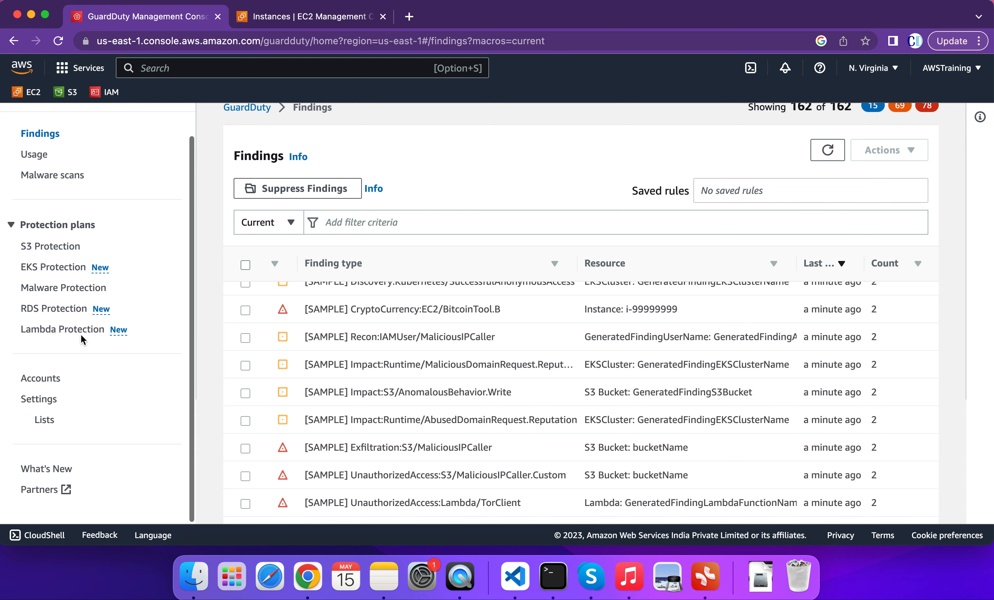
{"action": "left_click", "coordinate": [50, 400]}
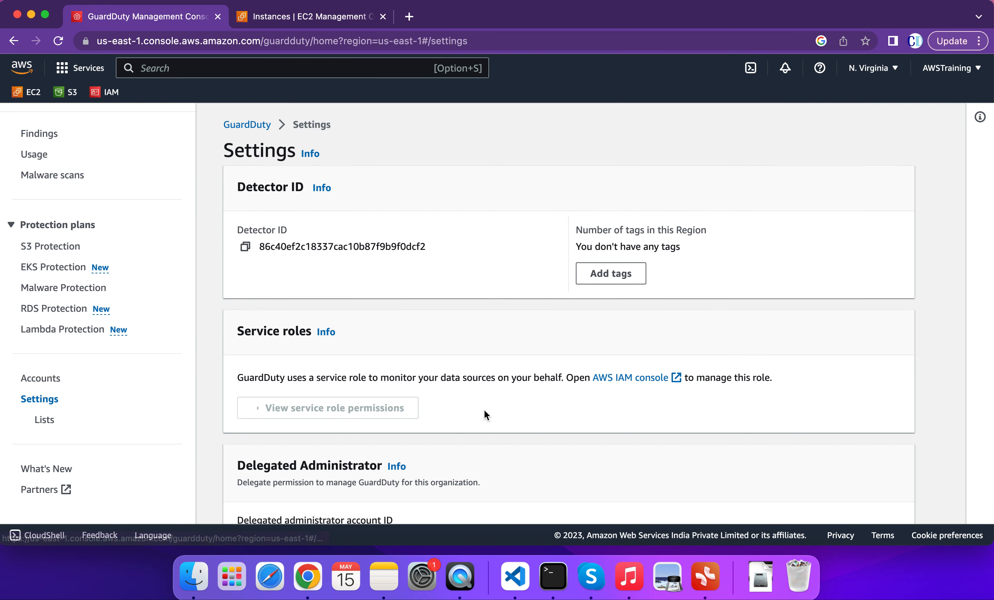
{"action": "scroll", "coordinate": [485, 411], "scroll_direction": "down", "scroll_amount": 3}
{"action": "scroll", "coordinate": [484, 410], "scroll_direction": "down", "scroll_amount": 10}
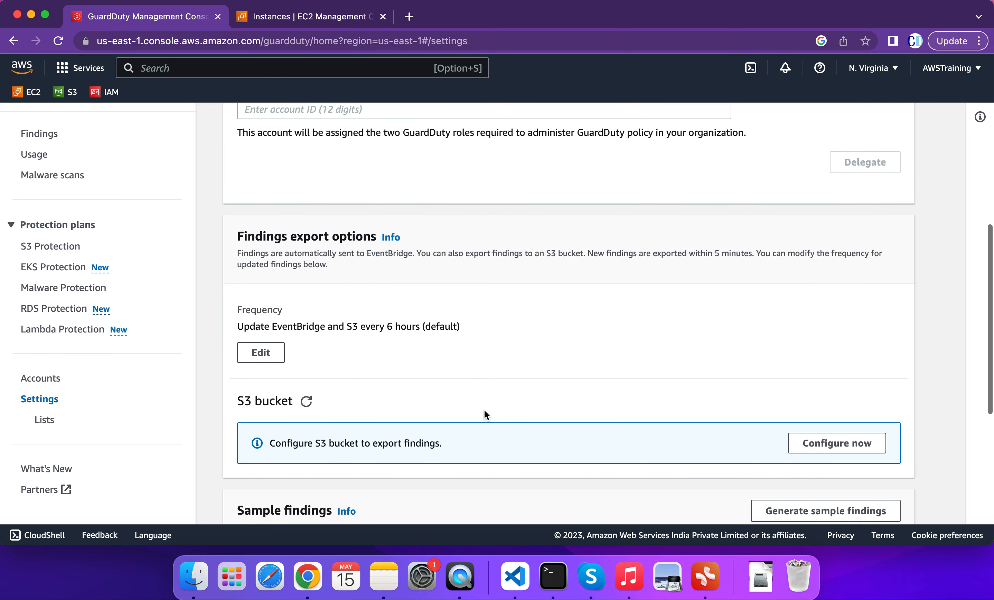
{"action": "scroll", "coordinate": [484, 410], "scroll_direction": "down", "scroll_amount": 6}
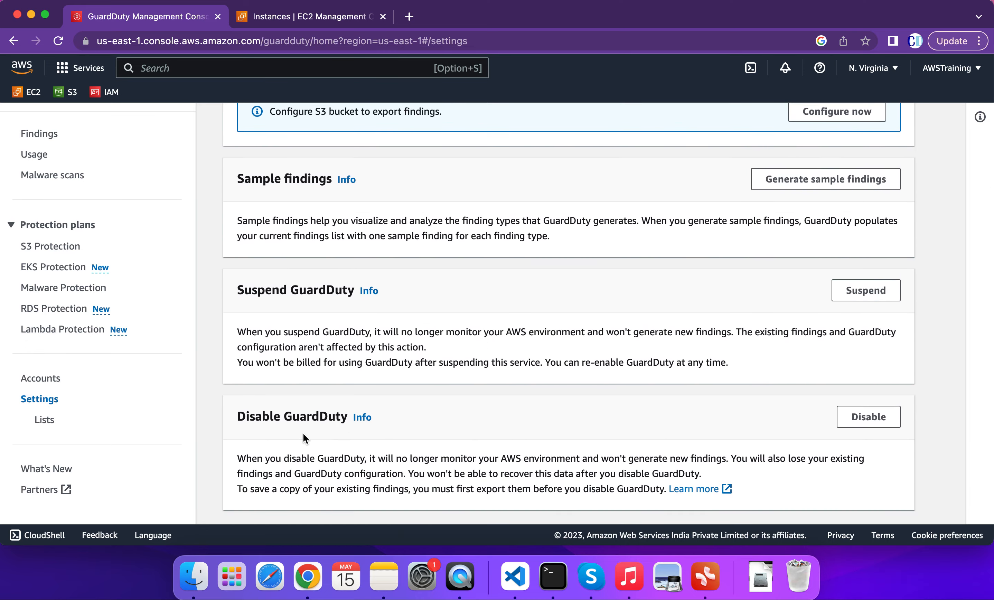
{"action": "left_click", "coordinate": [870, 429]}
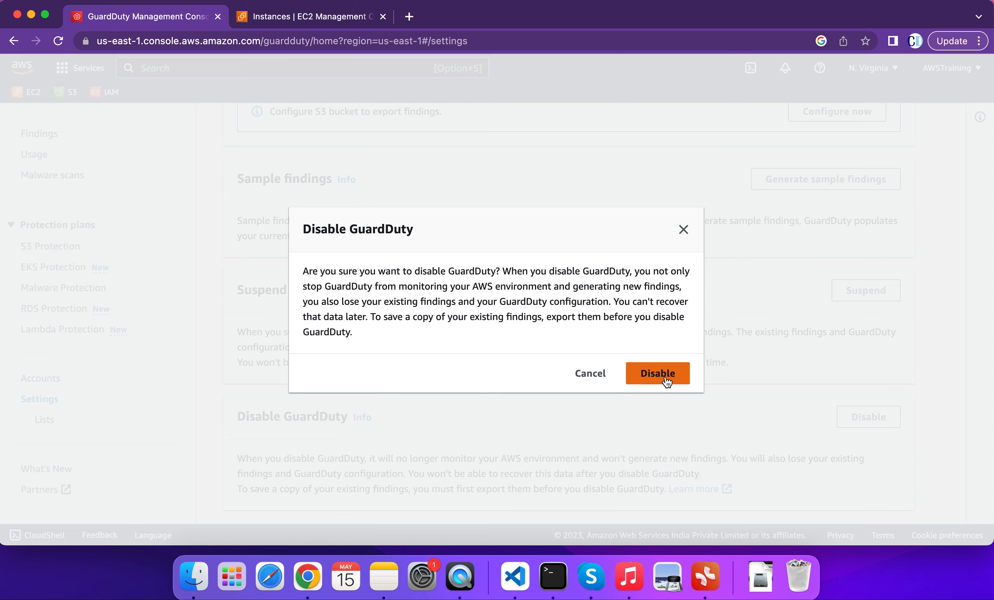
{"action": "left_click", "coordinate": [684, 230]}
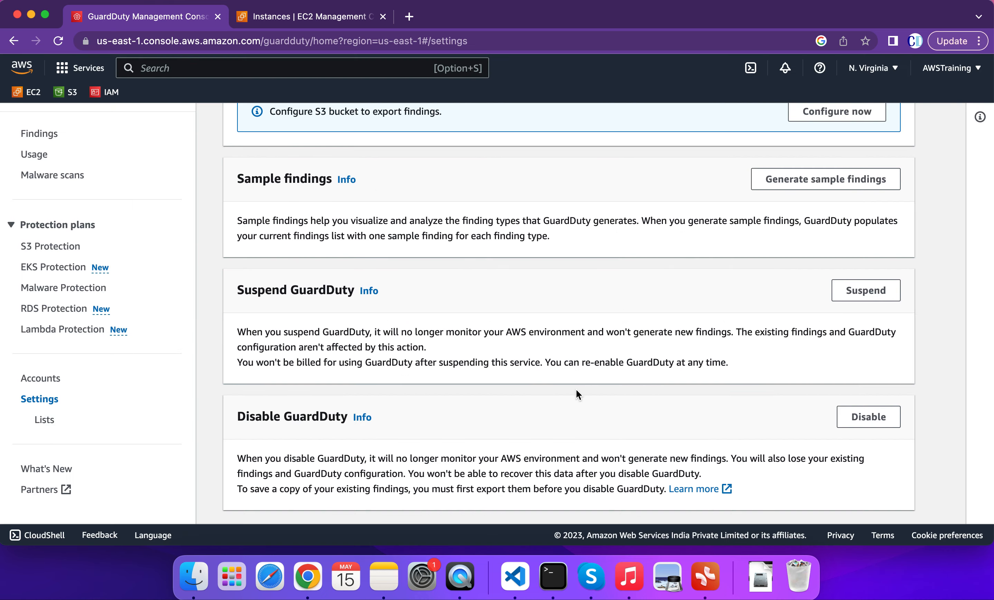